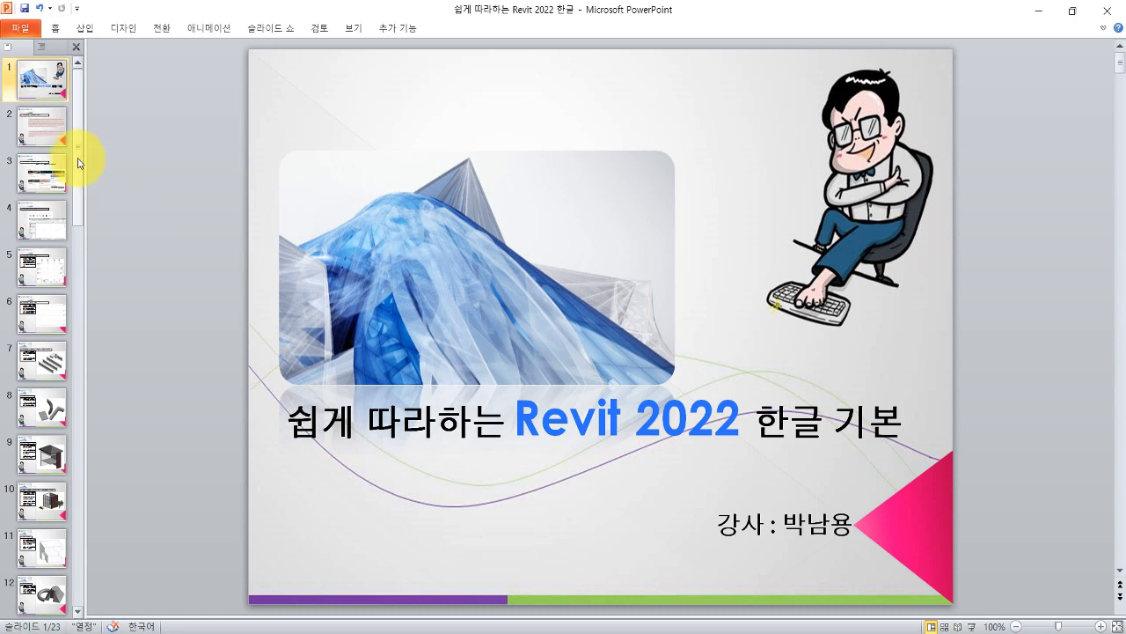
Show slide 2, the Introduction / Program setup slide on Revit's parametric BIM approach.
left_click(54, 137)
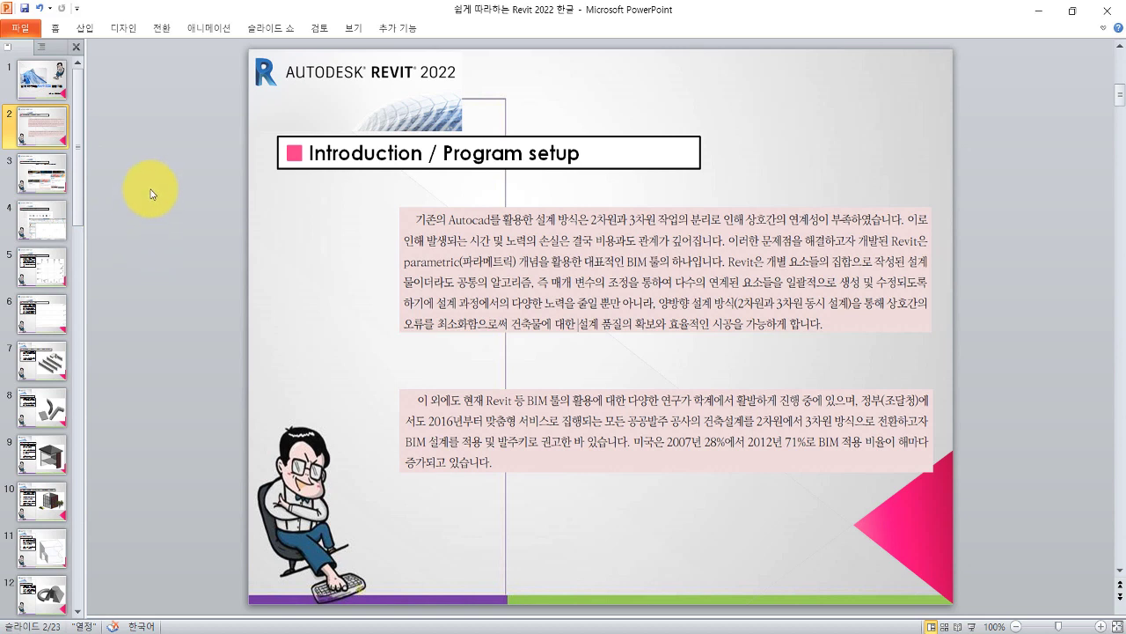
left_click(56, 181)
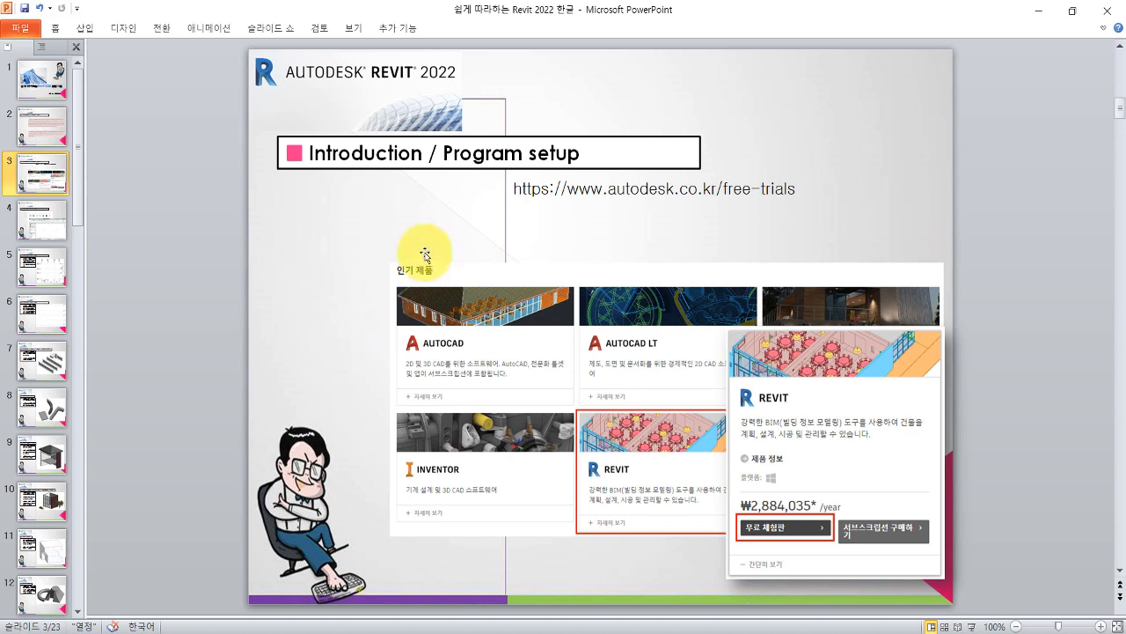
Copy the full Autodesk free-trials web address from the text box on slide 3.
left_click(534, 190)
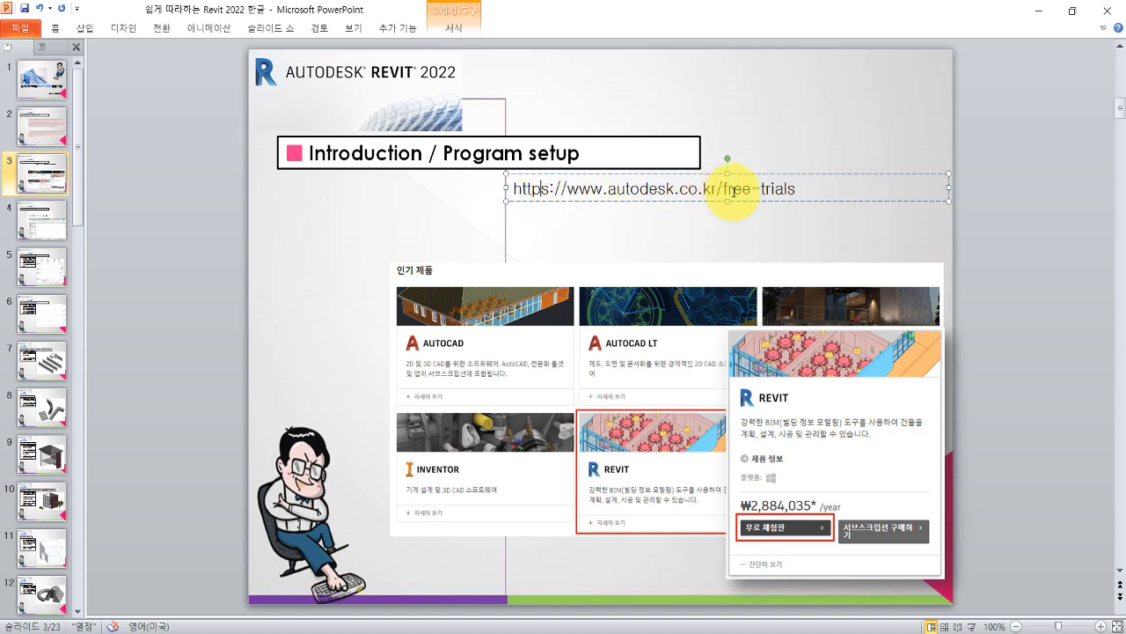
left_click_drag(799, 190, 621, 193)
left_click(621, 193)
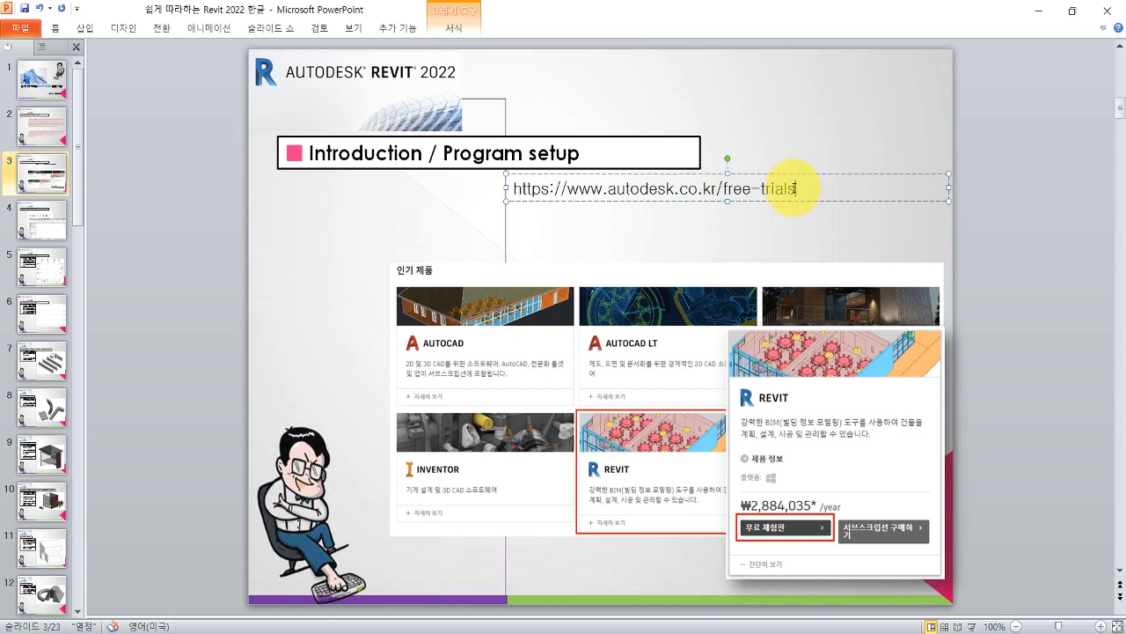
left_click_drag(791, 191, 515, 195)
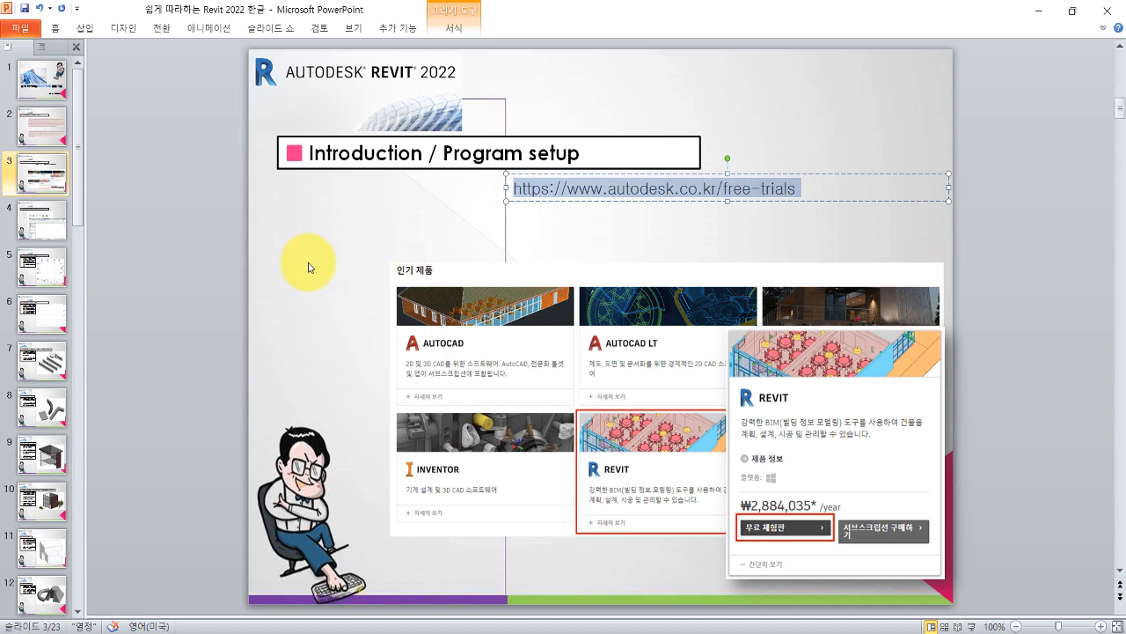
left_click(234, 284)
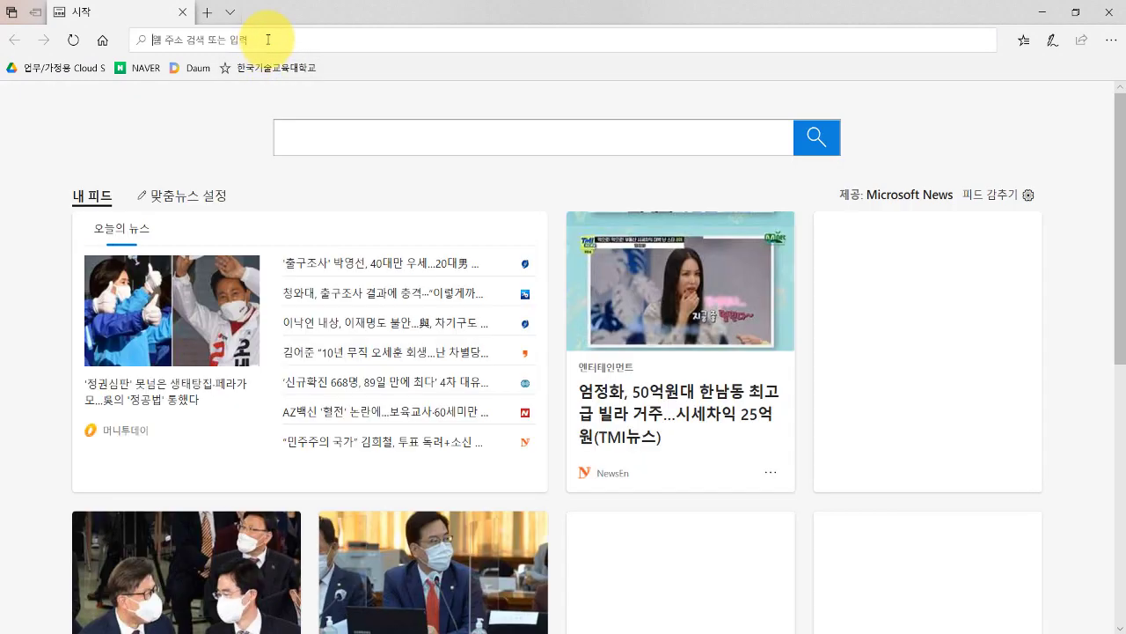
Paste the copied address into Edge and load autodesk.co.kr/free-trials.
key("ctrl+v")
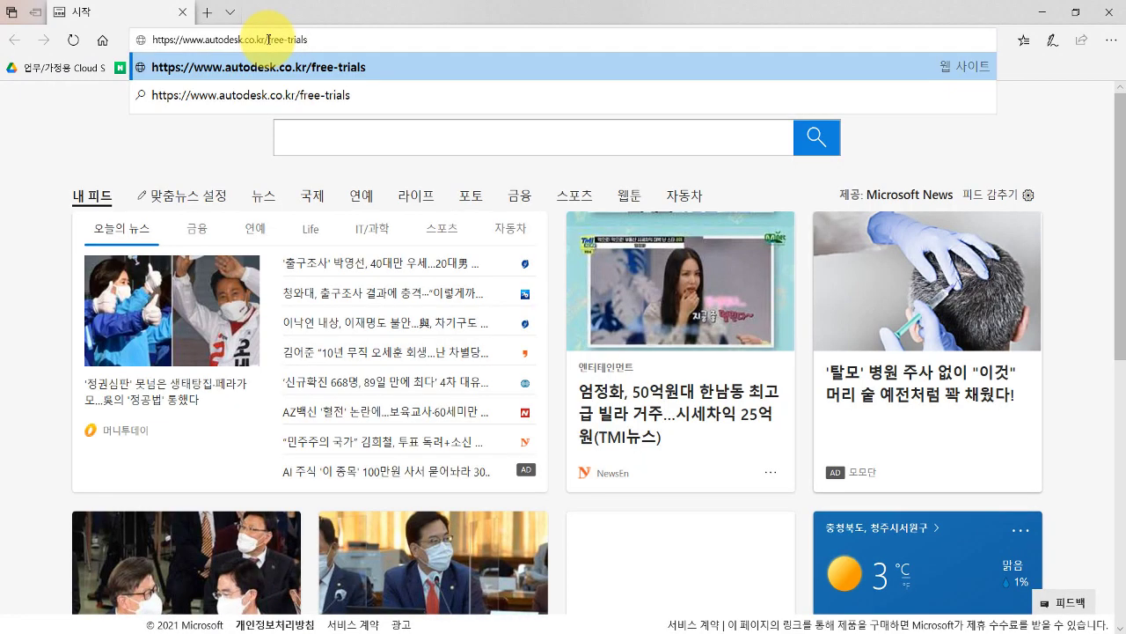
key("Return")
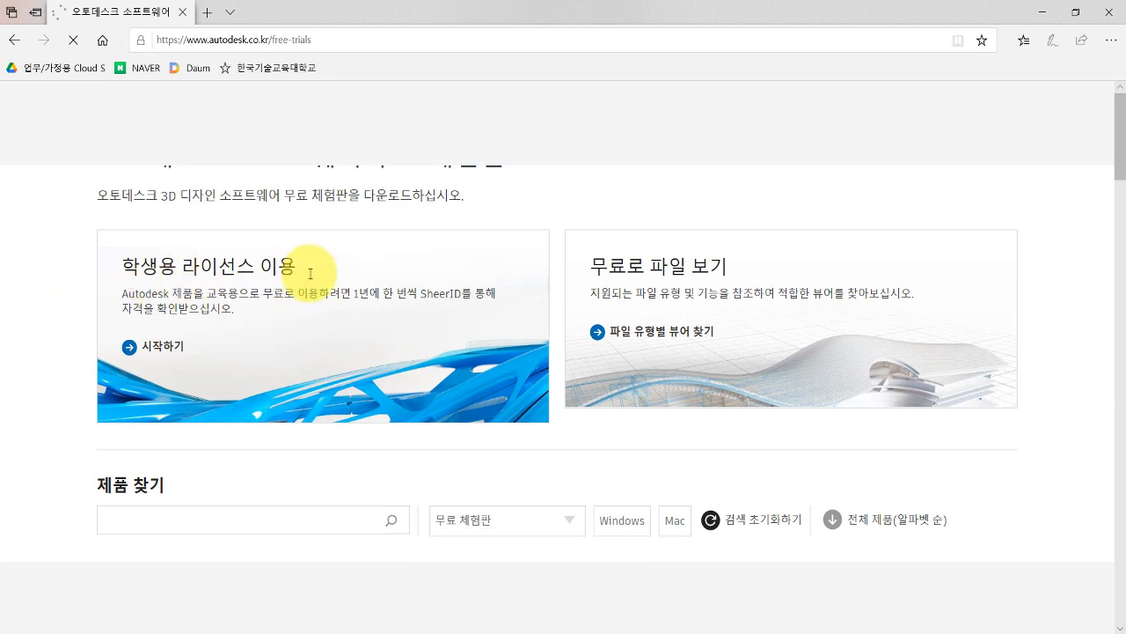
scroll(62, 249, "down", 1)
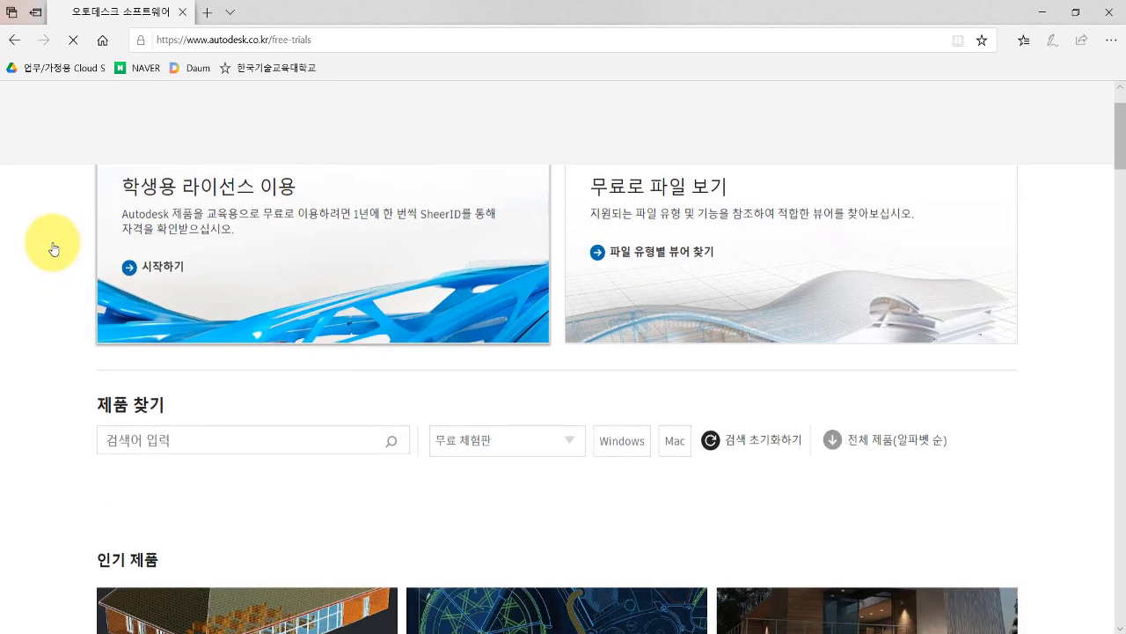
scroll(58, 246, "up", 2)
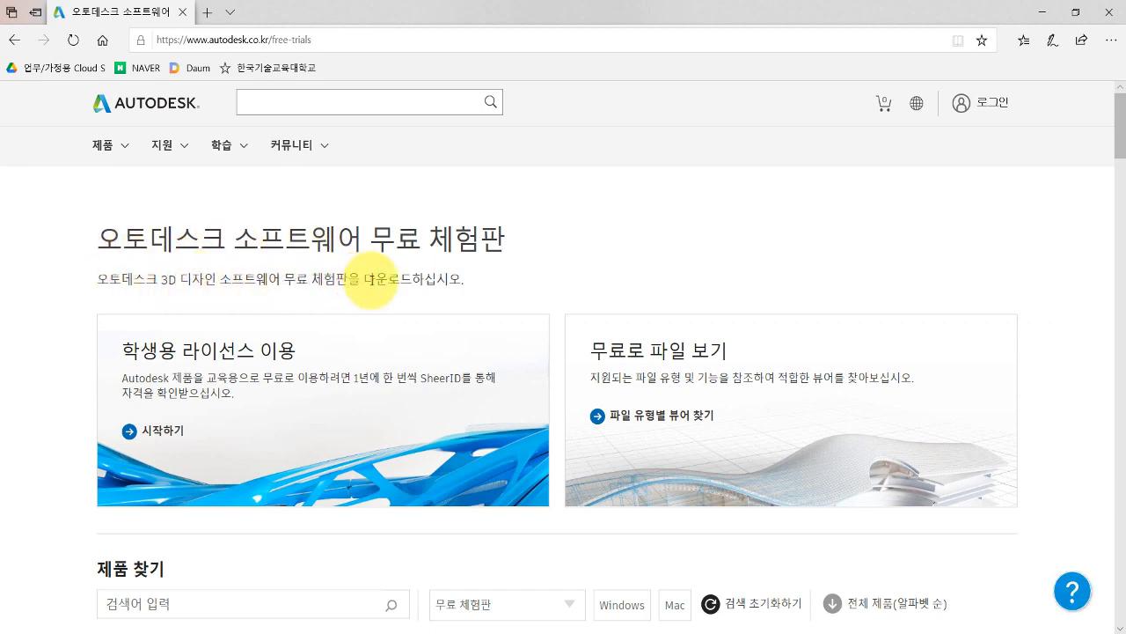
scroll(88, 253, "down", 2)
scroll(88, 253, "up", 1)
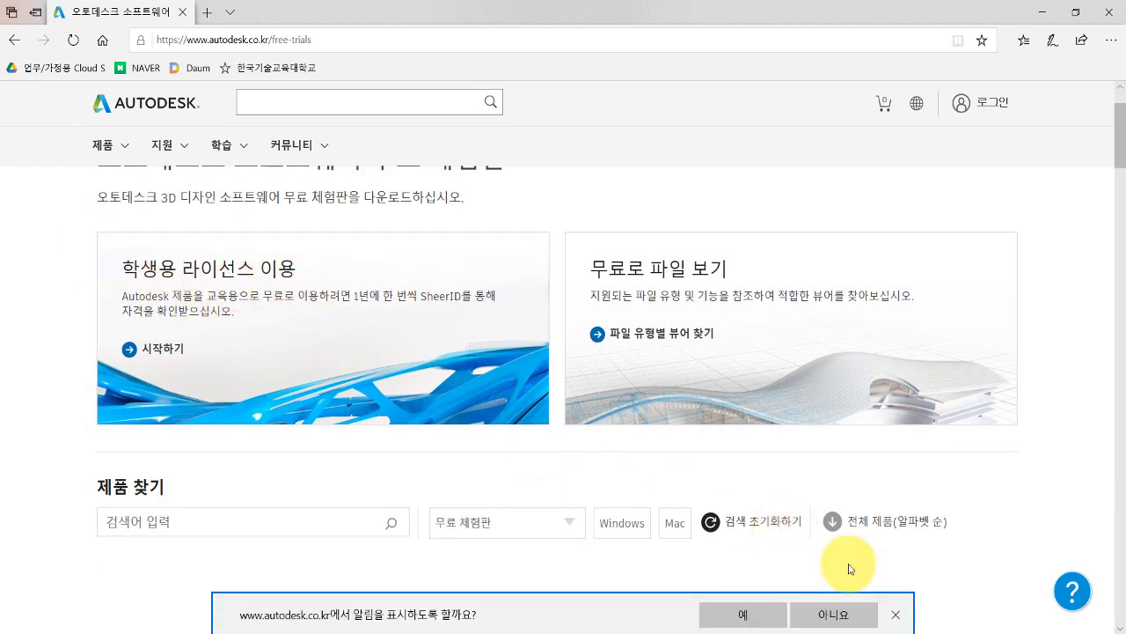
Dismiss the notification prompt and open the Revit card under 인기 제품.
left_click(896, 614)
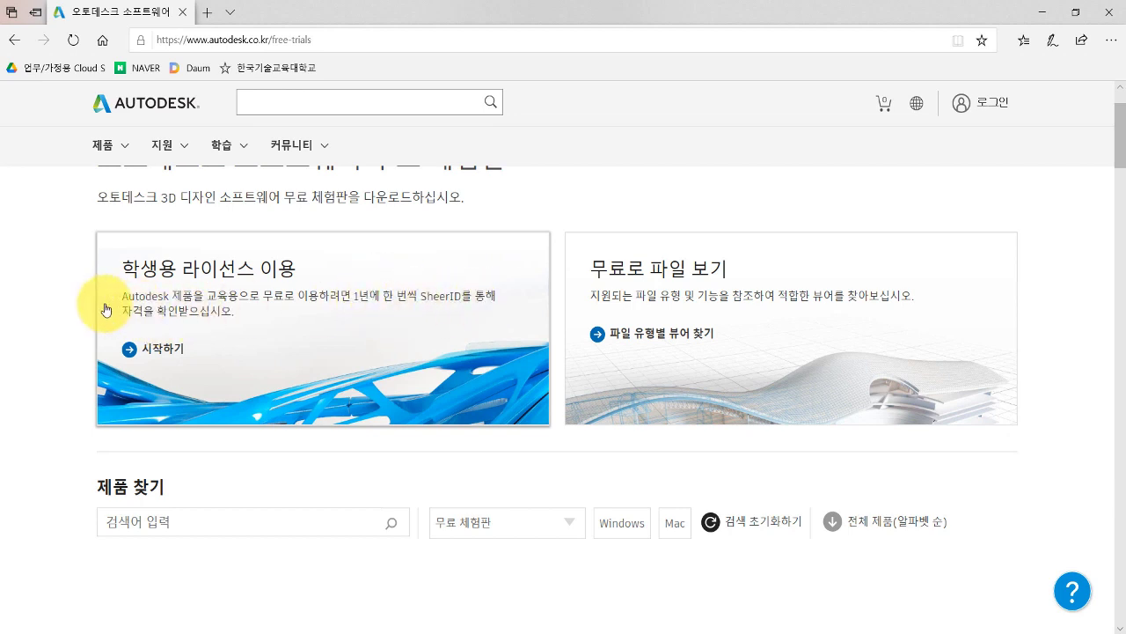
scroll(55, 267, "up", 1)
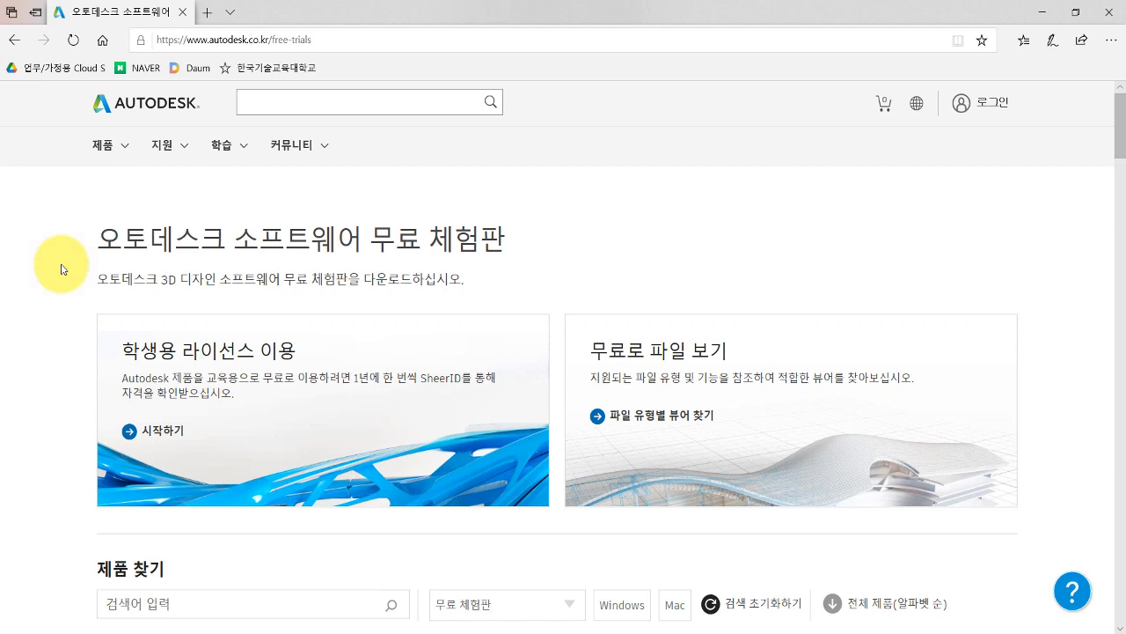
scroll(171, 426, "down", 2)
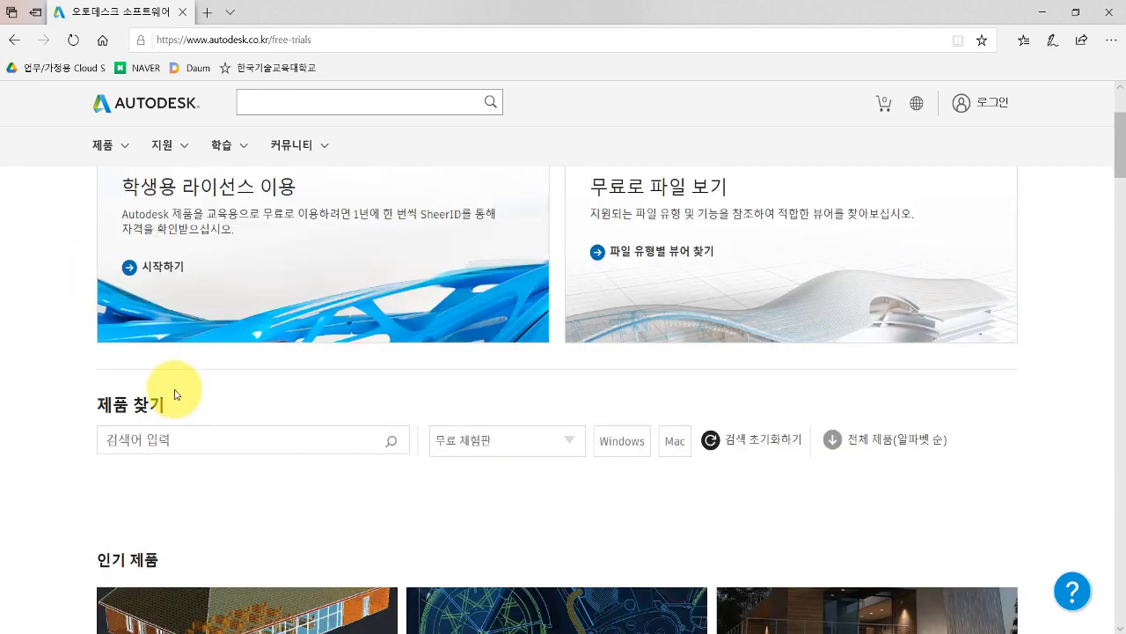
scroll(188, 397, "down", 1)
scroll(261, 344, "down", 3)
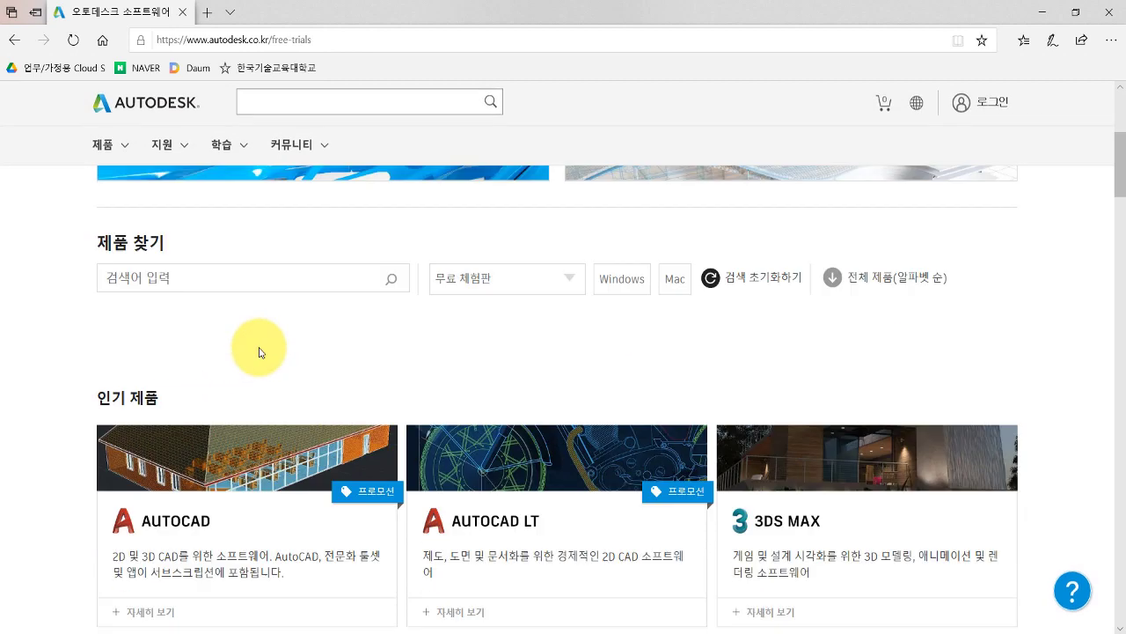
scroll(261, 326, "down", 2)
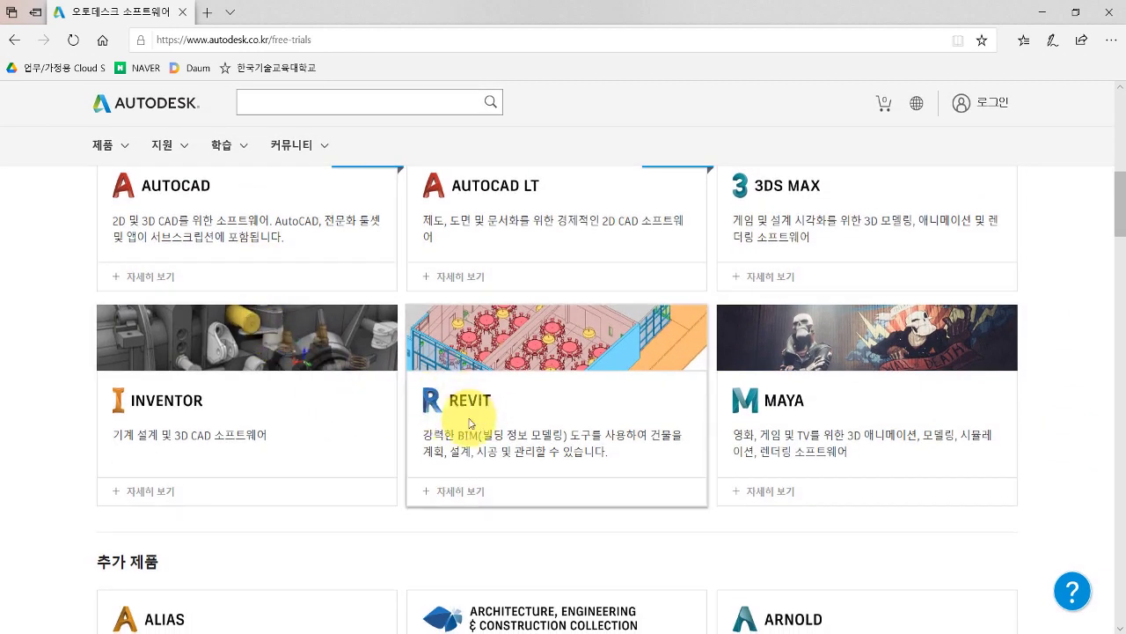
scroll(340, 389, "up", 2)
scroll(340, 390, "up", 2)
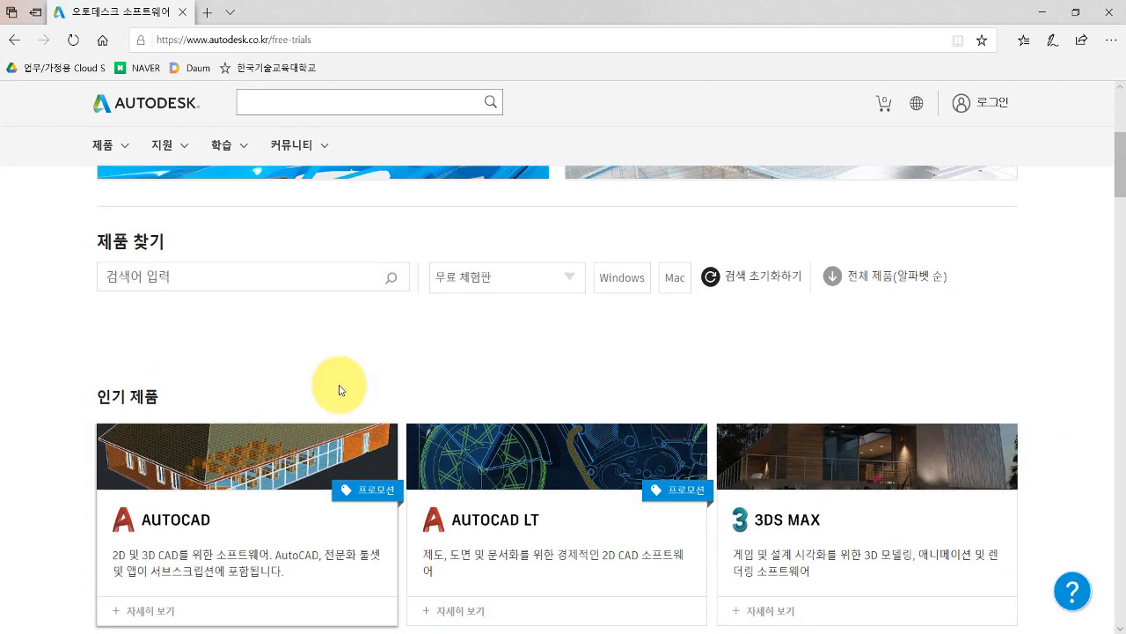
scroll(341, 390, "down", 3)
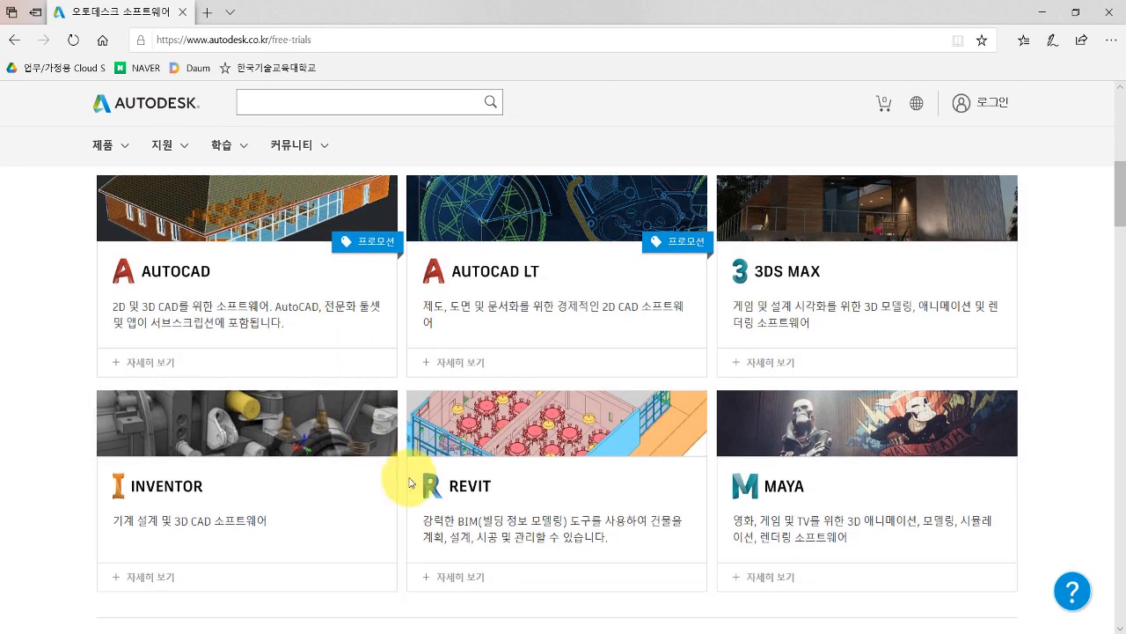
left_click(447, 493)
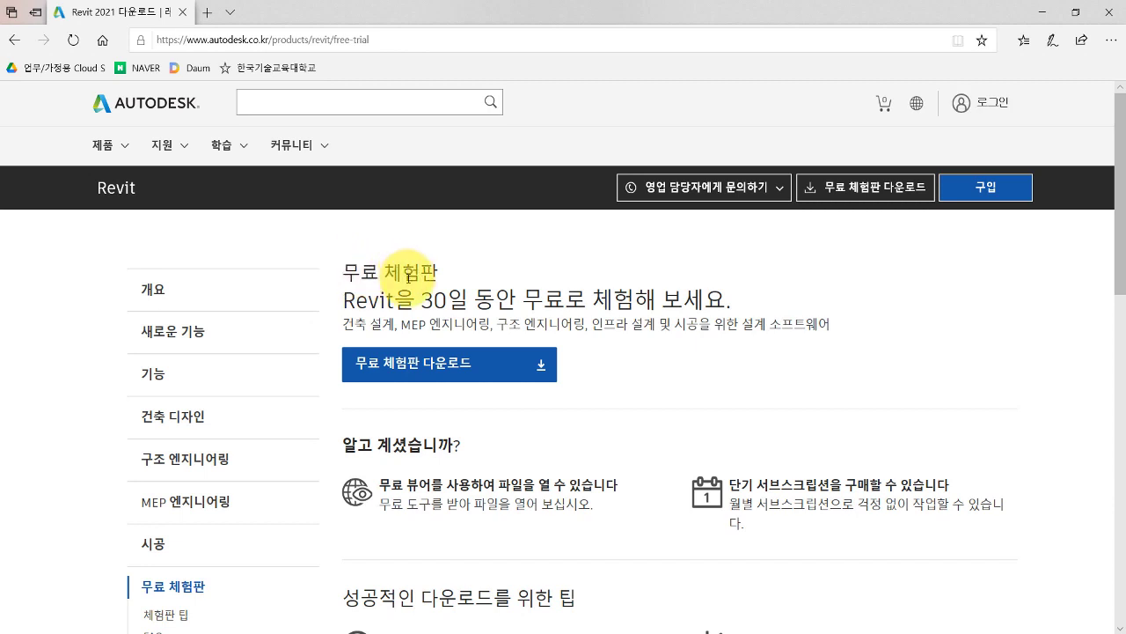
Start the Revit 30-day free-trial download to show its pre-download requirements.
left_click_drag(343, 300, 744, 303)
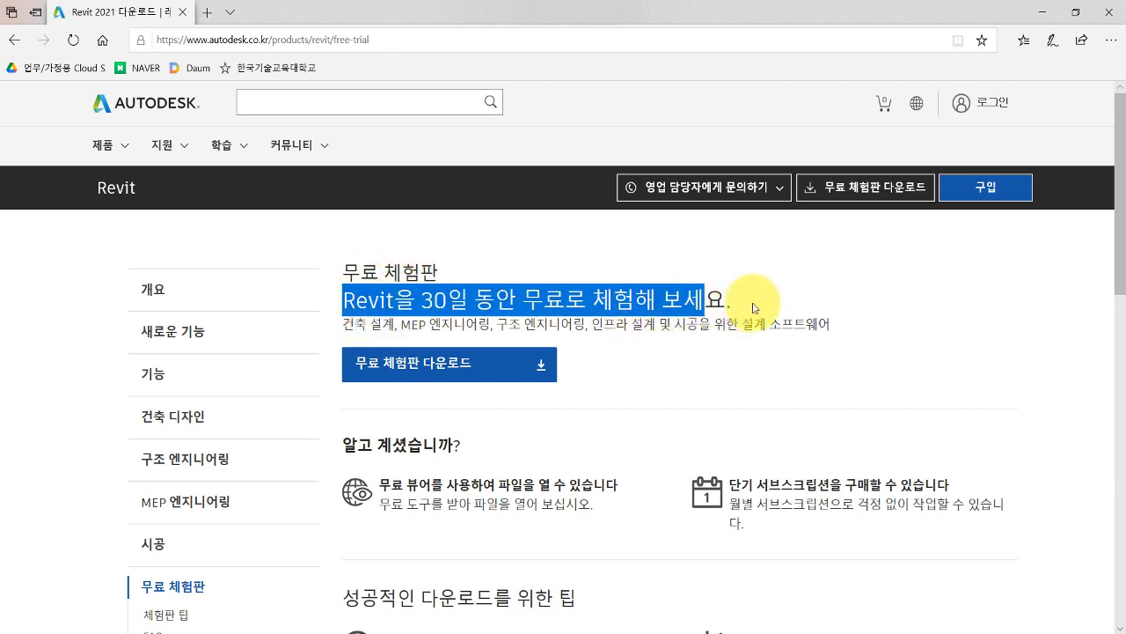
left_click(503, 261)
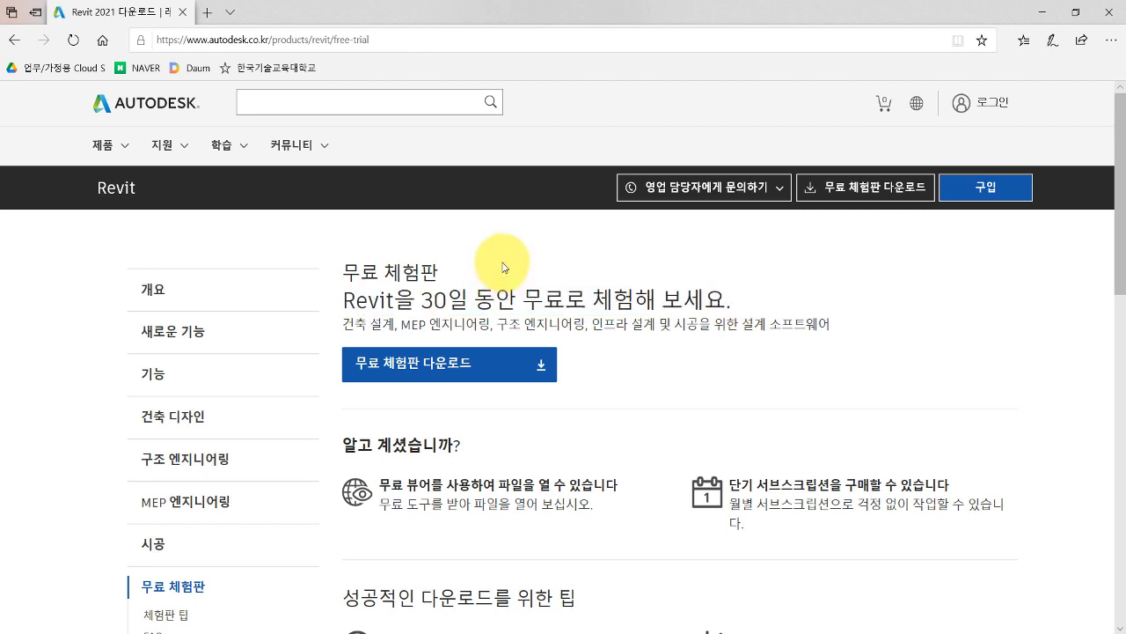
left_click(420, 362)
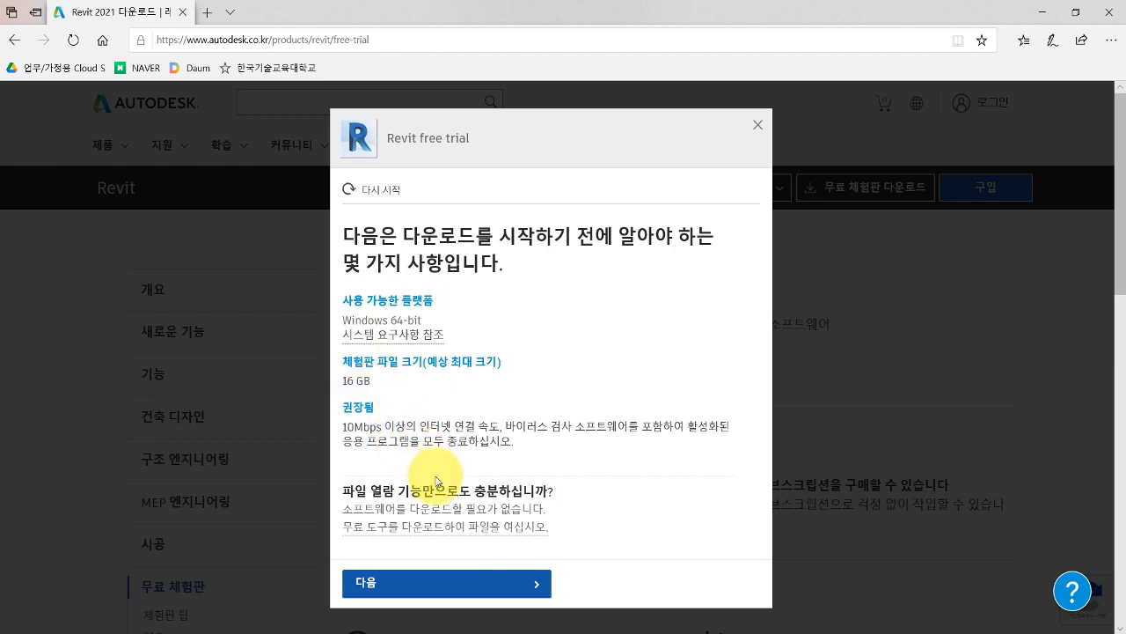
Choose 비즈니스 사용자 as the user type, keep 한국어, and continue to sign-in.
left_click(431, 581)
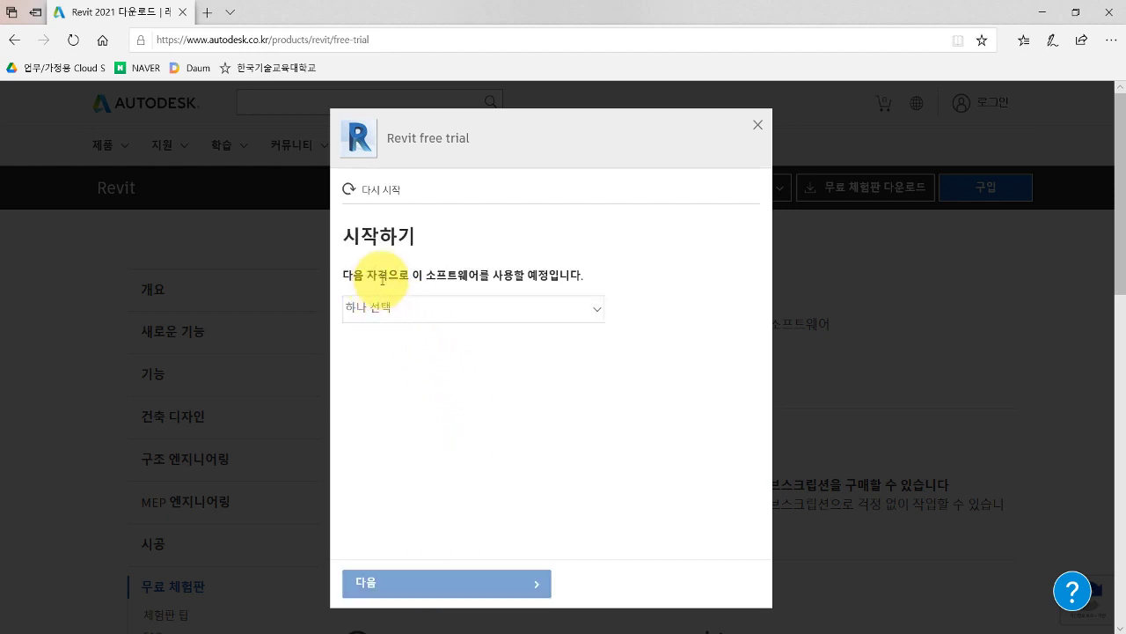
left_click(423, 310)
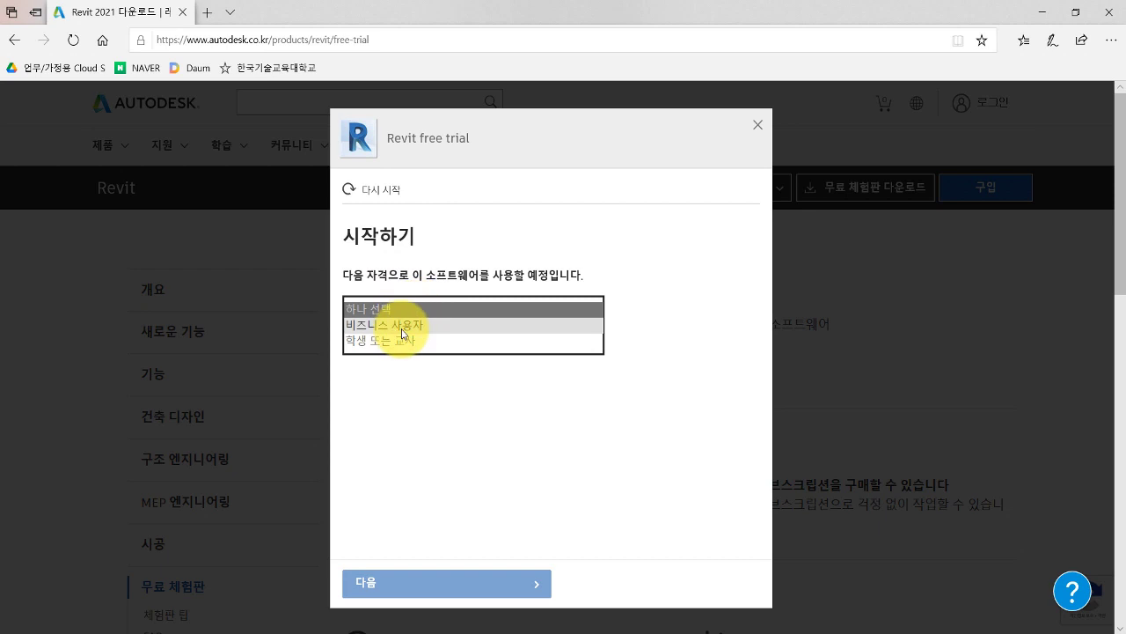
left_click(397, 325)
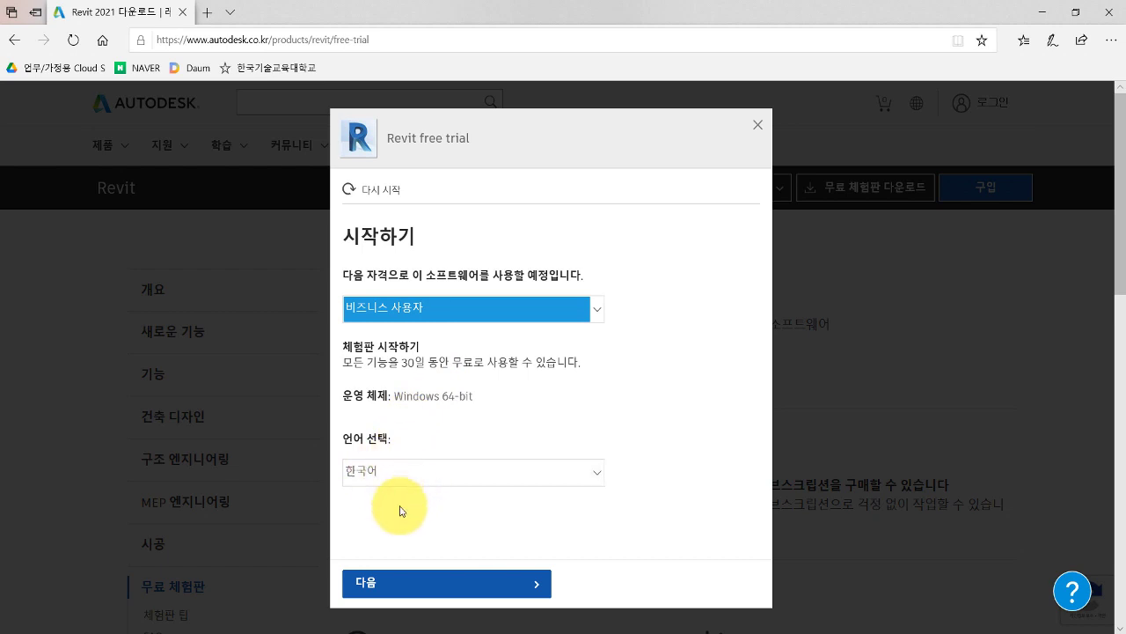
left_click(412, 585)
left_click(419, 572)
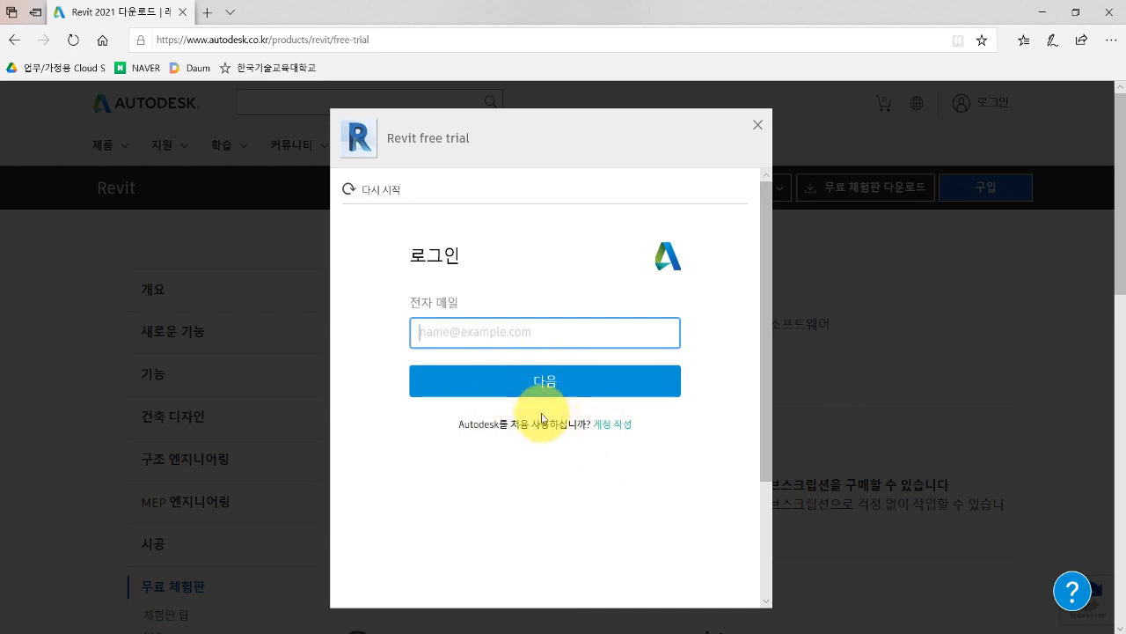
Sign in by pasting the account e-mail and entering the account password.
right_click(471, 332)
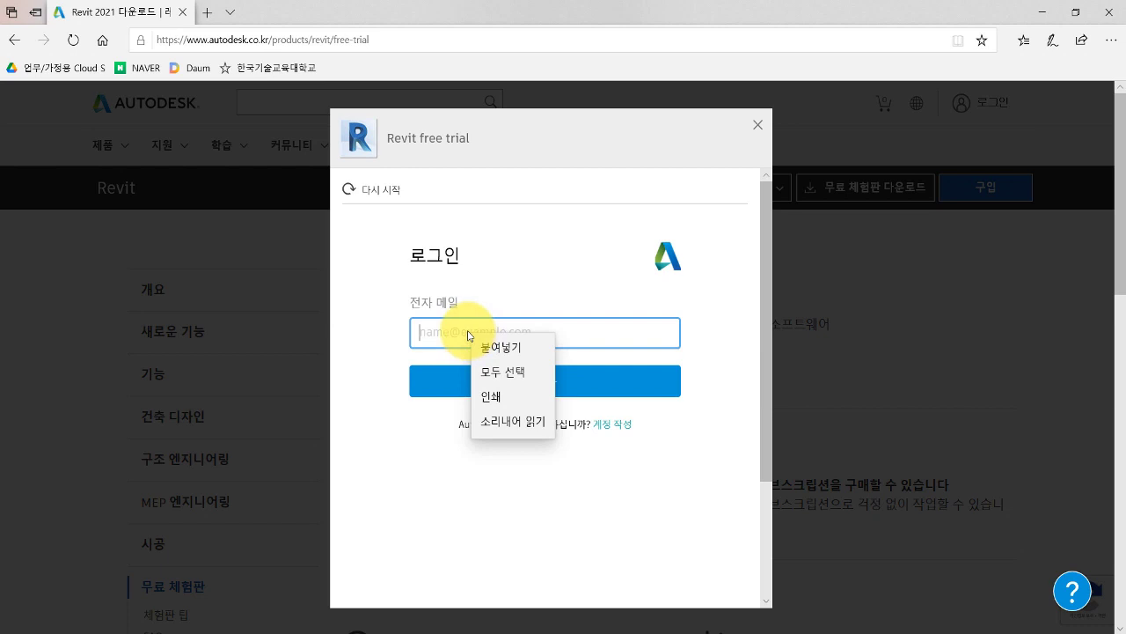
left_click(447, 332)
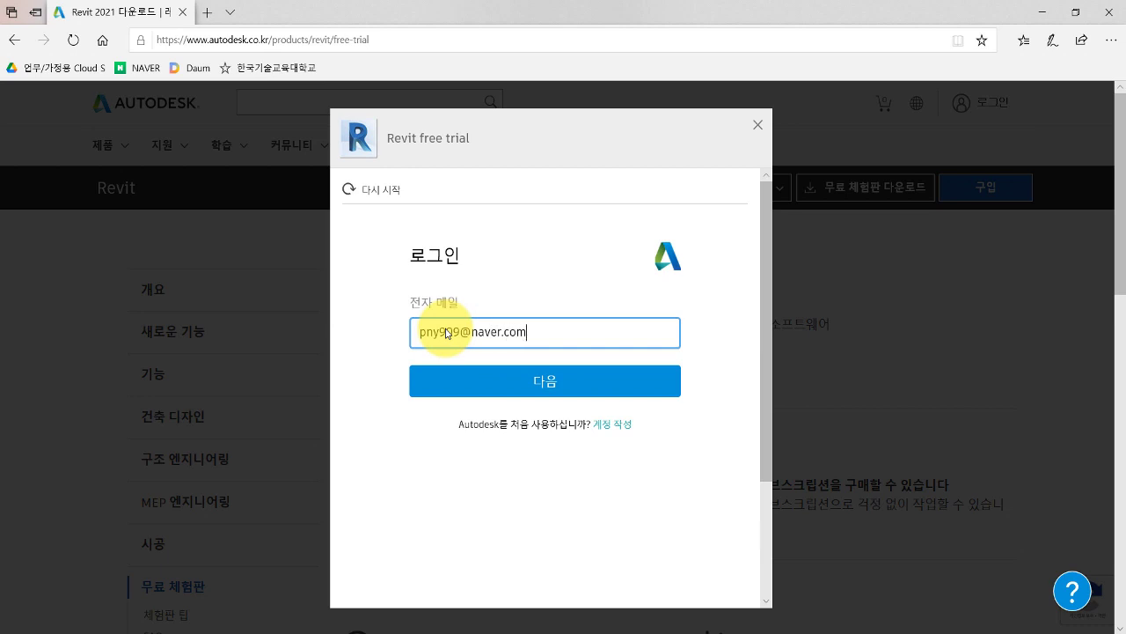
left_click(476, 385)
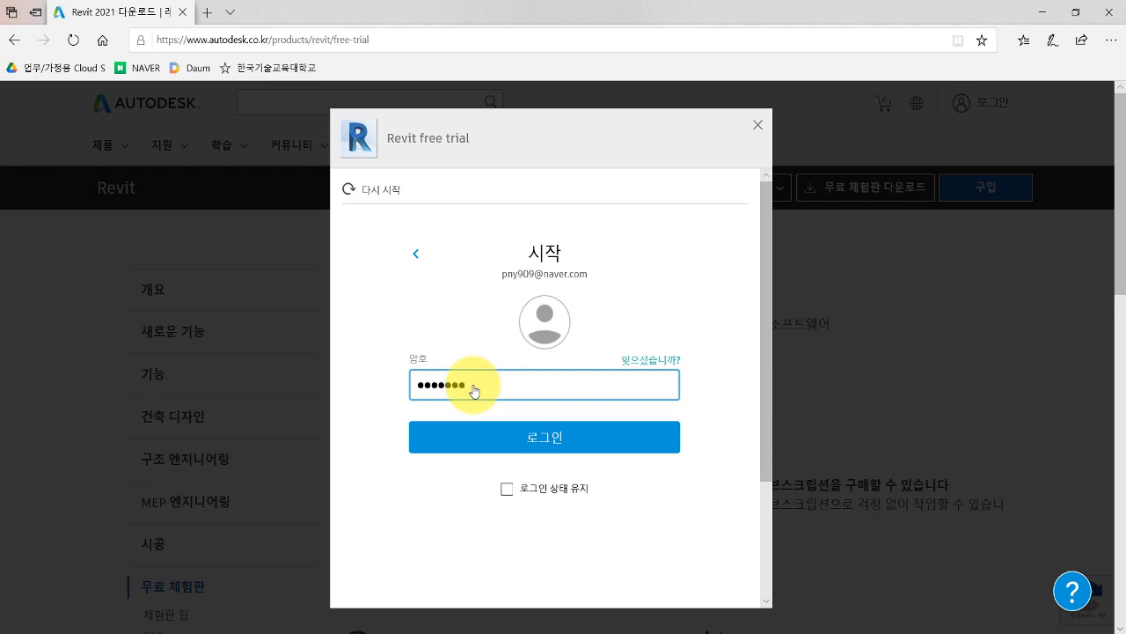
left_click(514, 448)
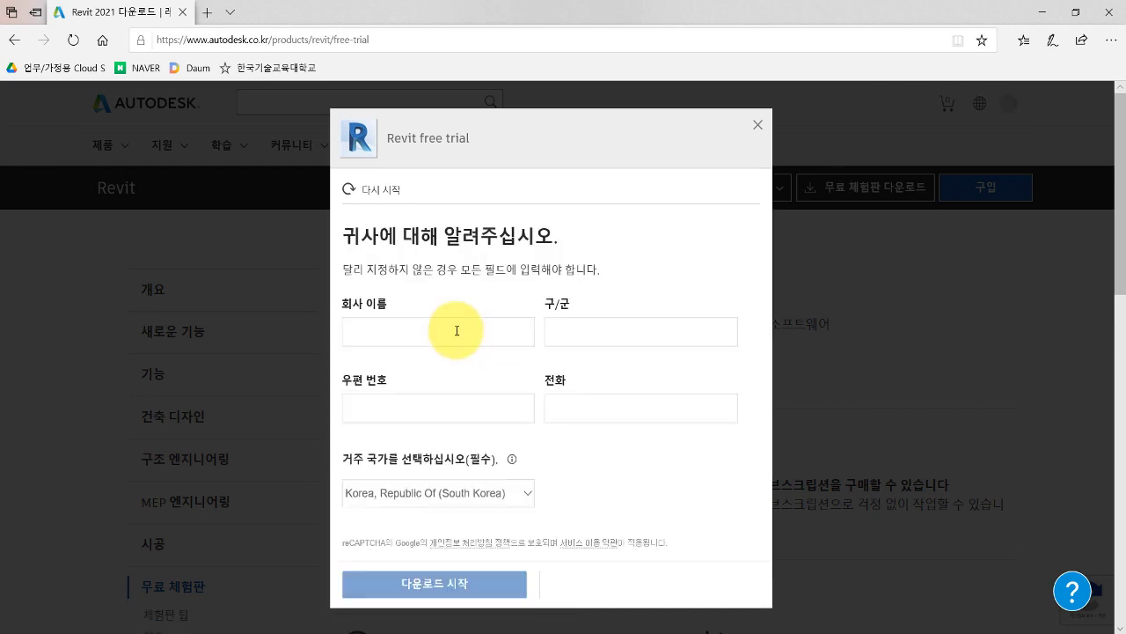
Leave the company details unfilled and close the Revit free trial dialog.
left_click(551, 331)
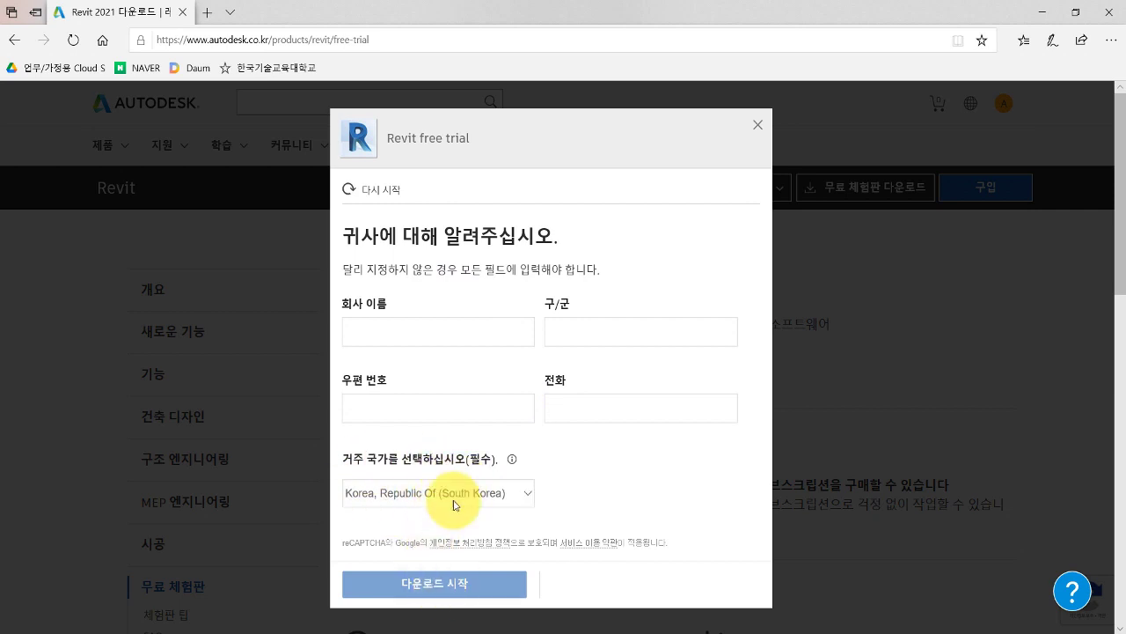
left_click(754, 131)
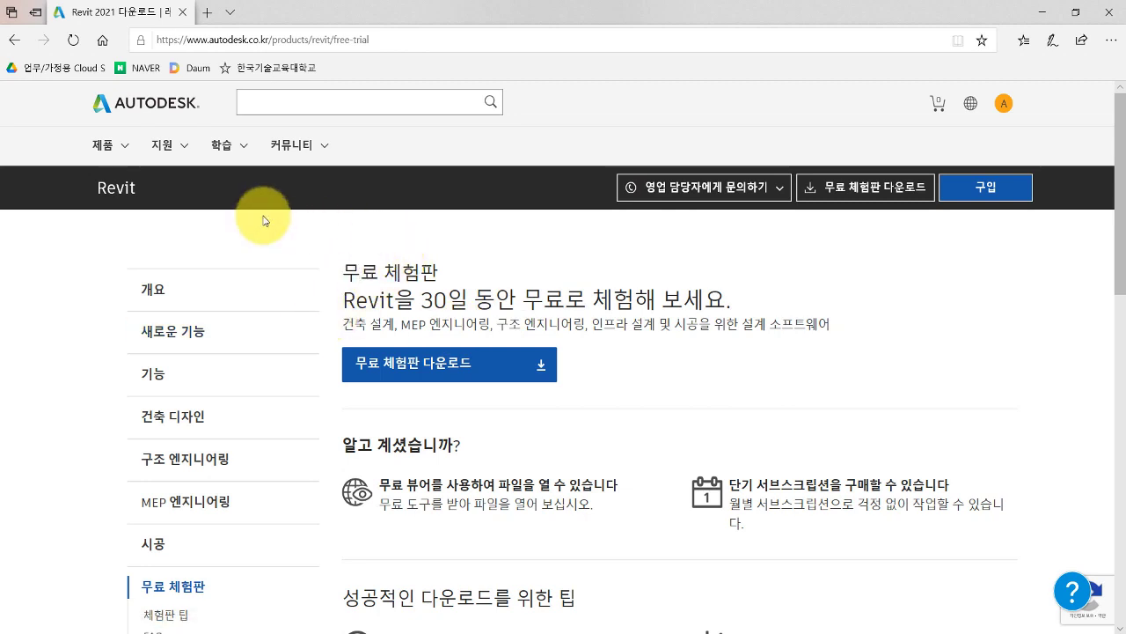
Return to the free-trials page and start the 학생용 라이선스 이용 sign-up.
left_click(15, 42)
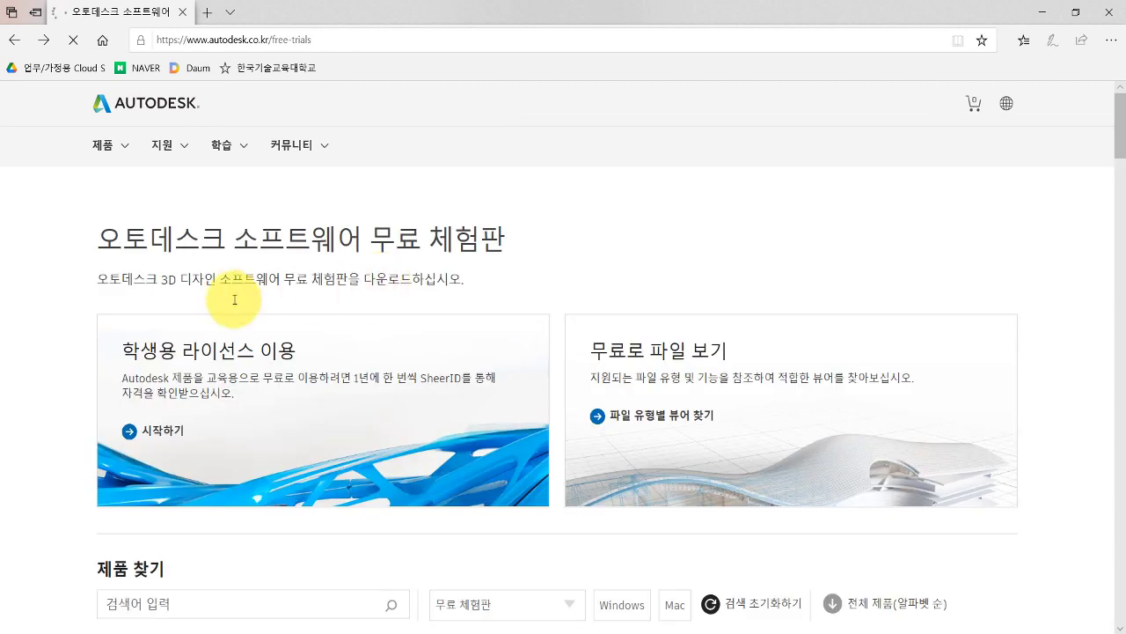
scroll(212, 361, "down", 5)
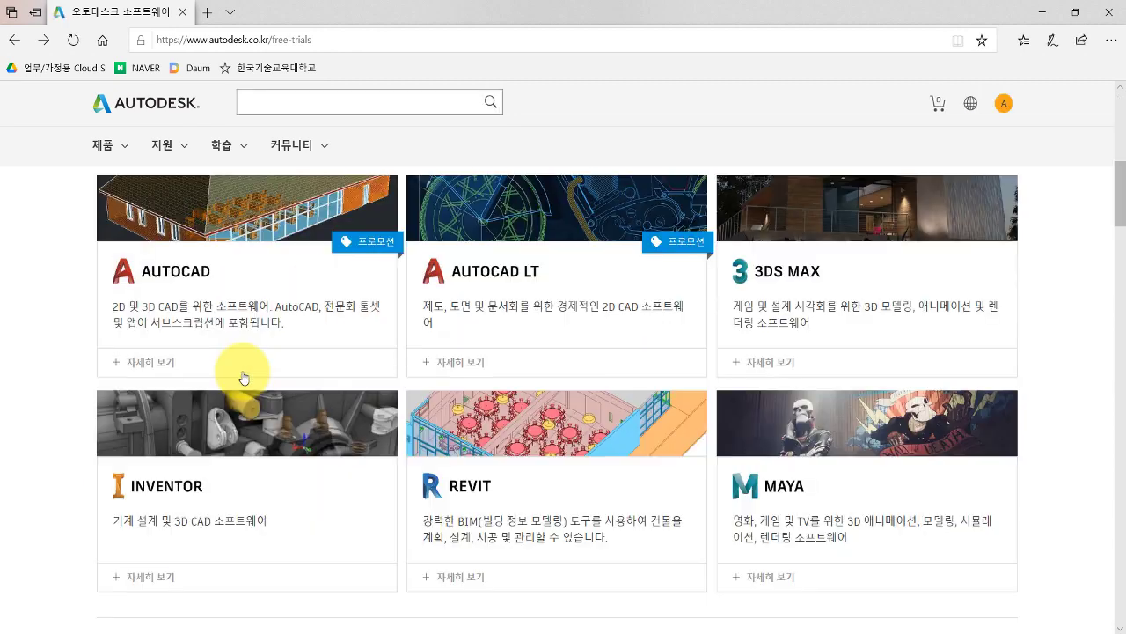
scroll(211, 365, "up", 5)
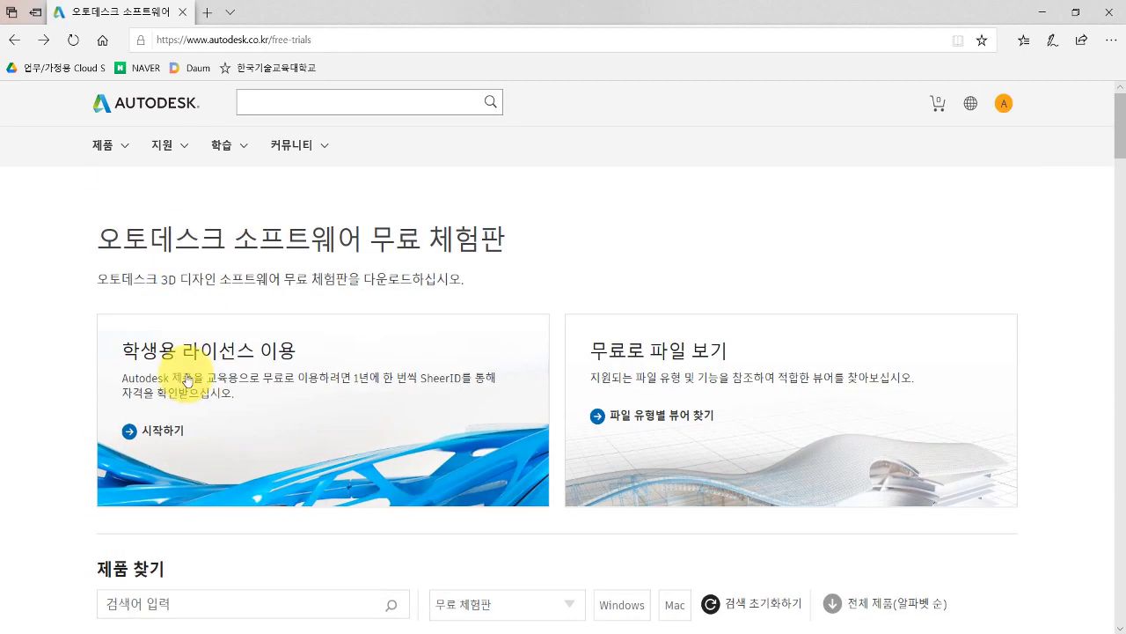
left_click(260, 378)
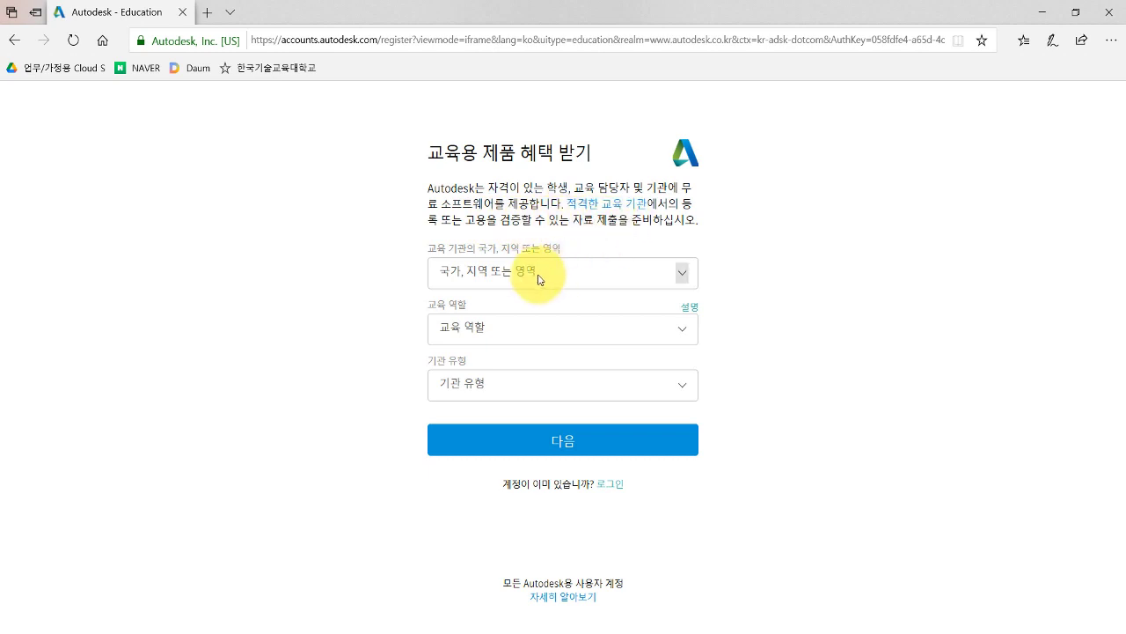
Set institution country 대한민국, role 학생, and type 대학교/대학교 및 대학원.
left_click(538, 273)
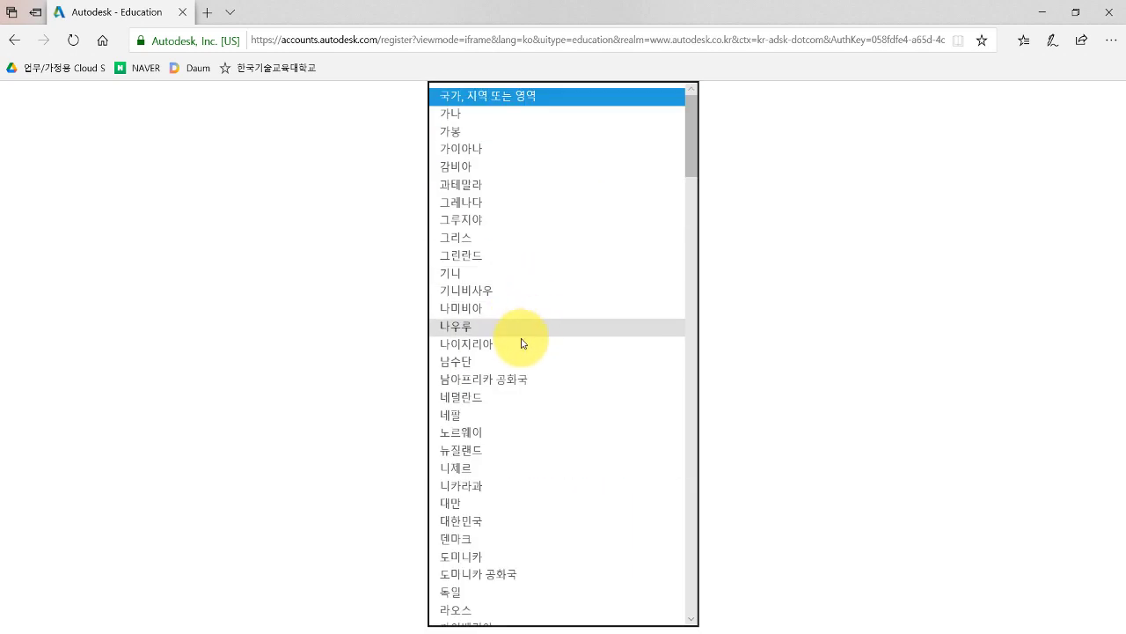
left_click(491, 524)
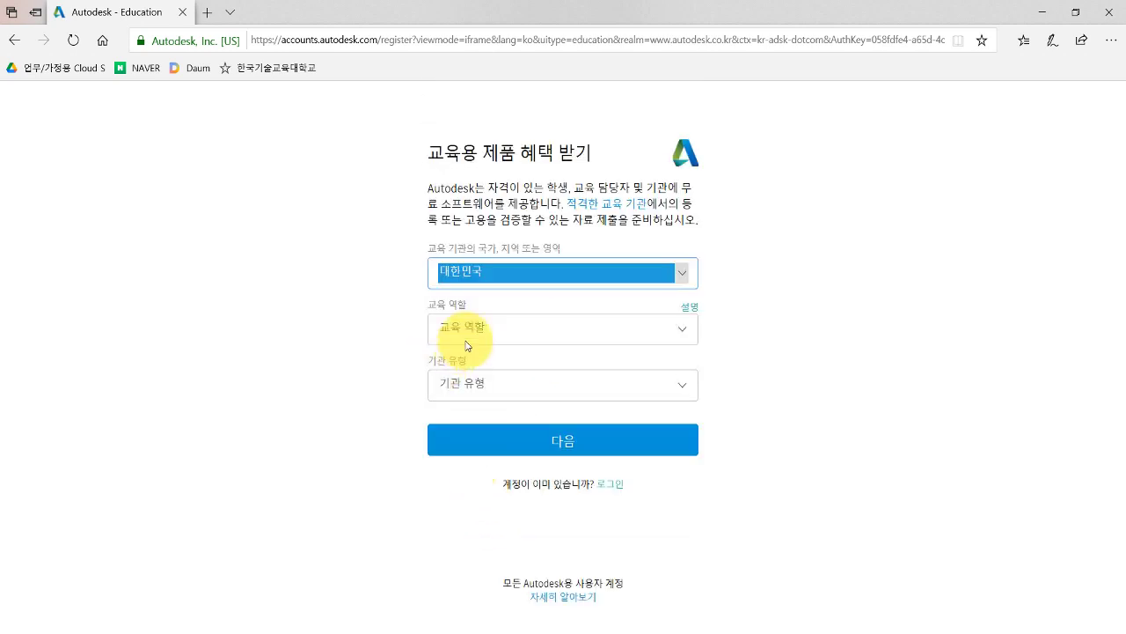
left_click(502, 328)
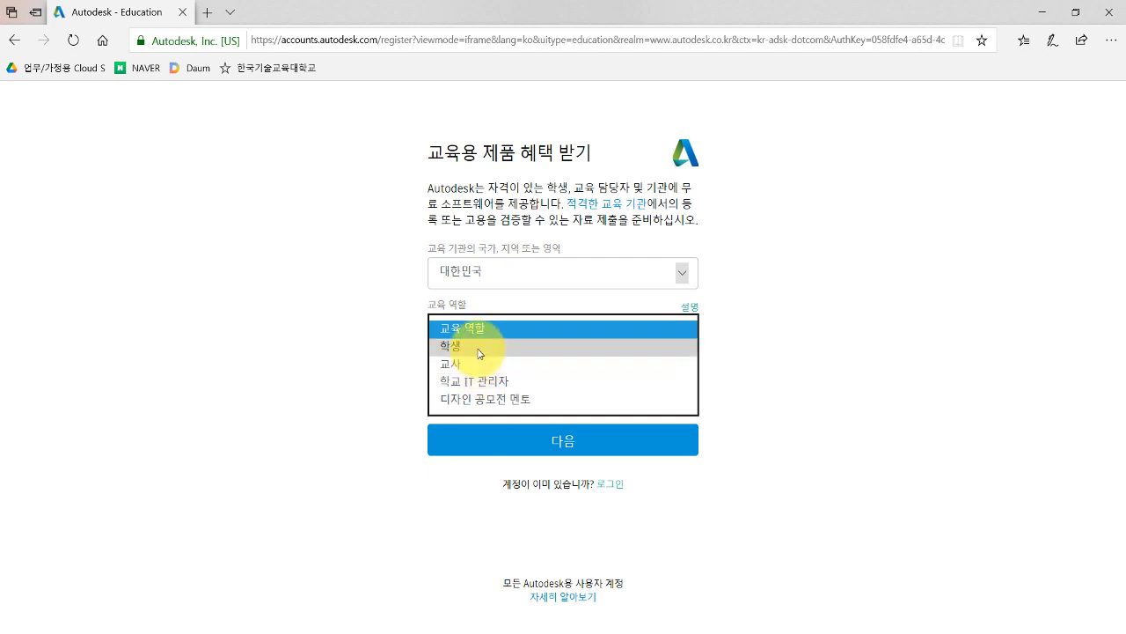
left_click(480, 354)
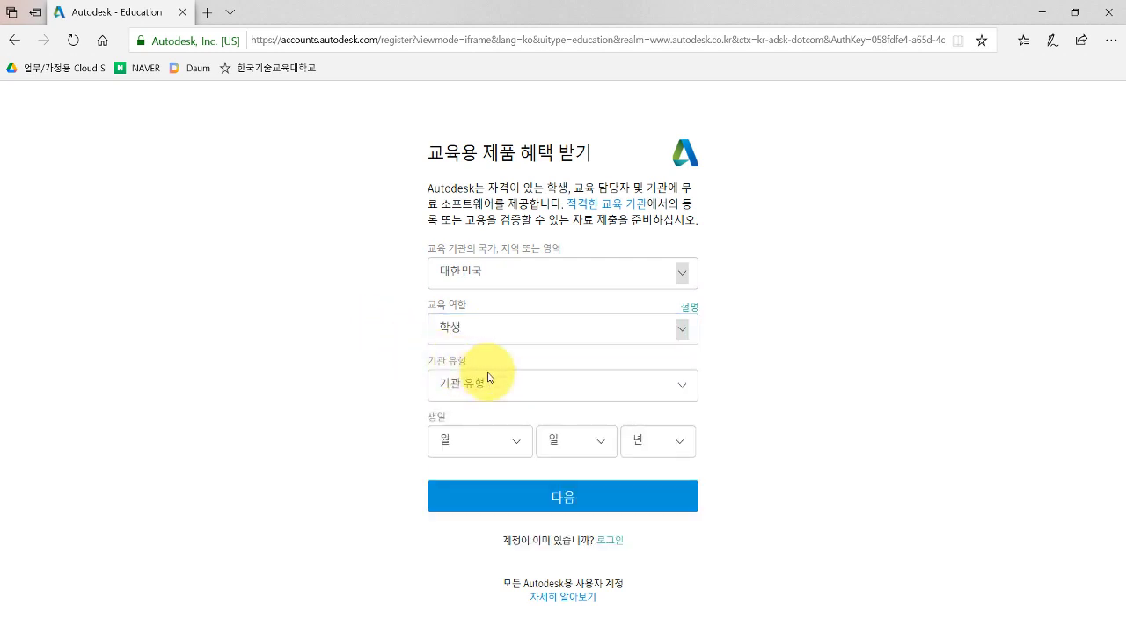
left_click(489, 378)
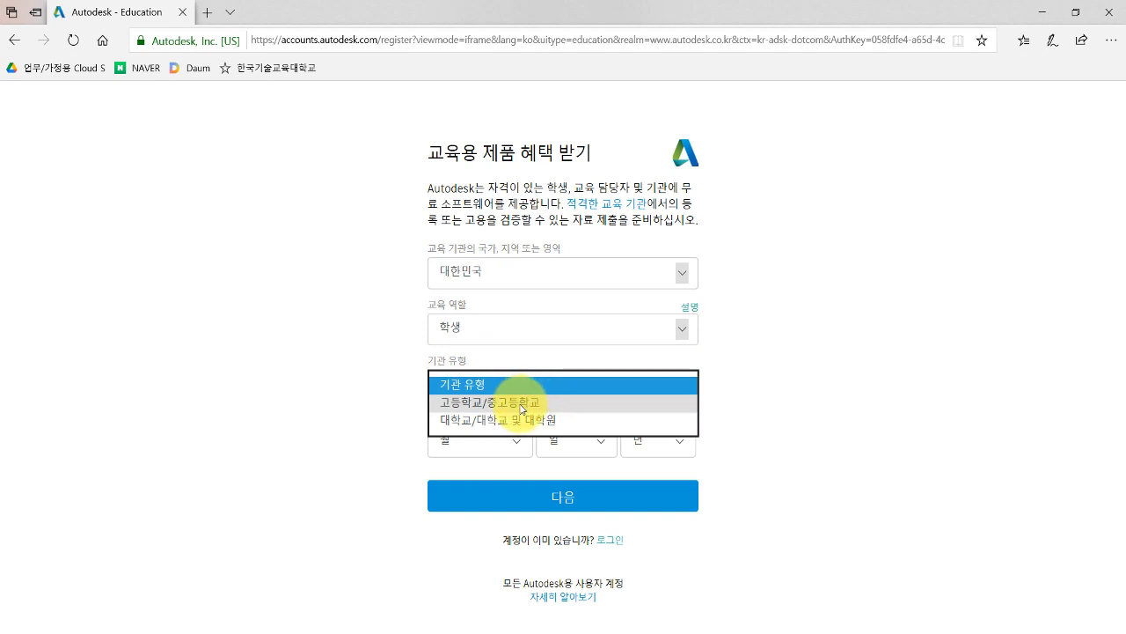
left_click(467, 420)
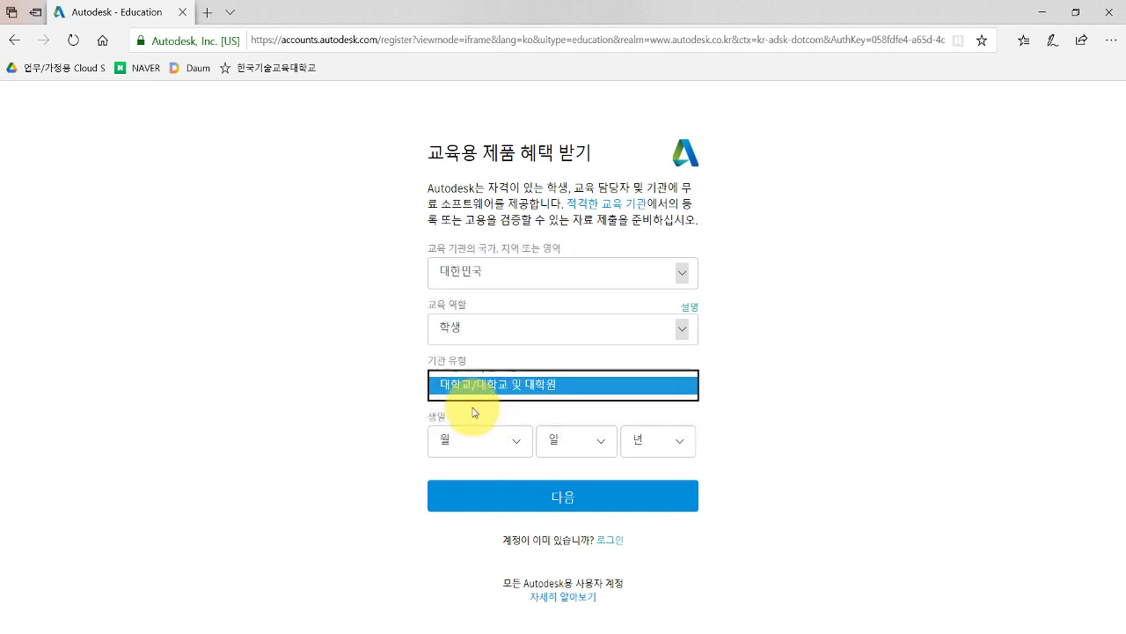
Pick the birth month, day and year, then submit the eligibility details.
left_click(466, 440)
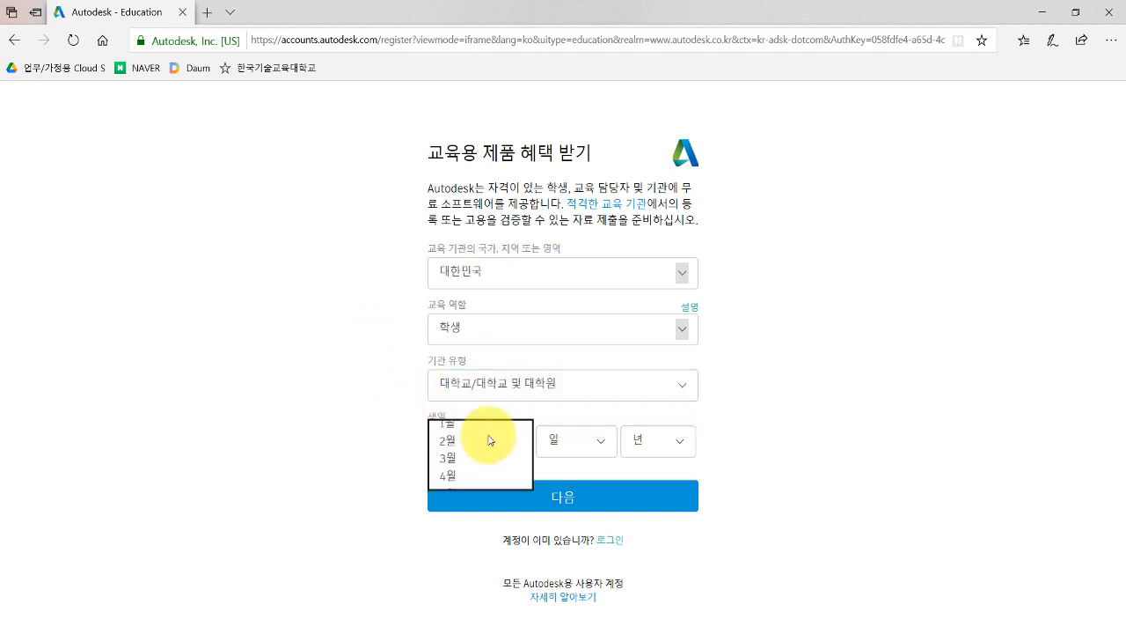
left_click(476, 492)
left_click(568, 444)
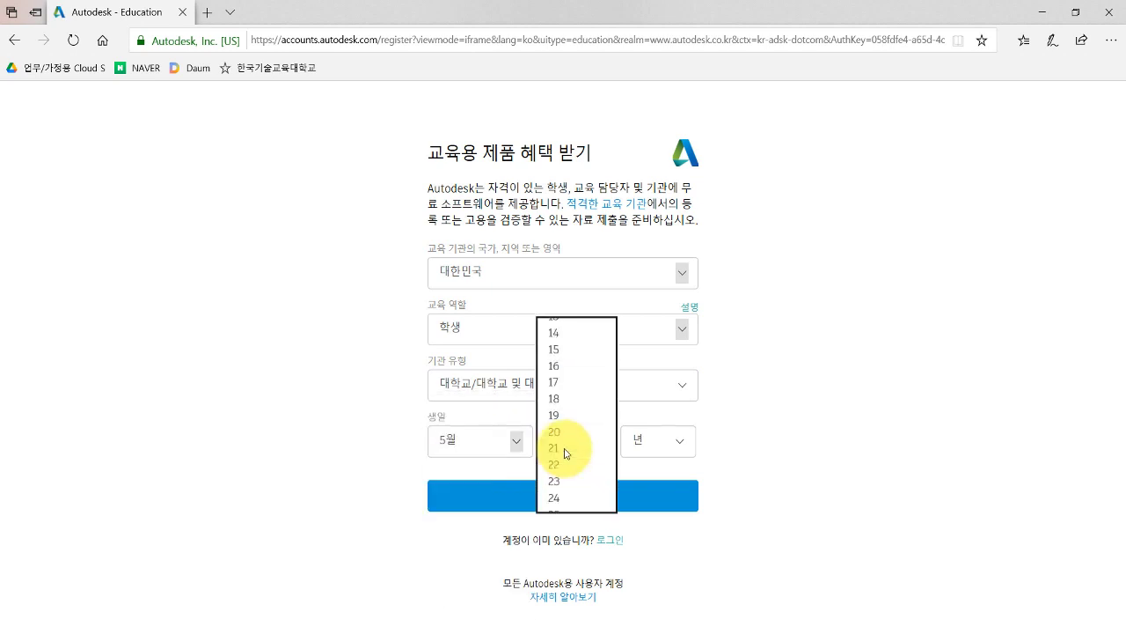
left_click(567, 466)
left_click(639, 444)
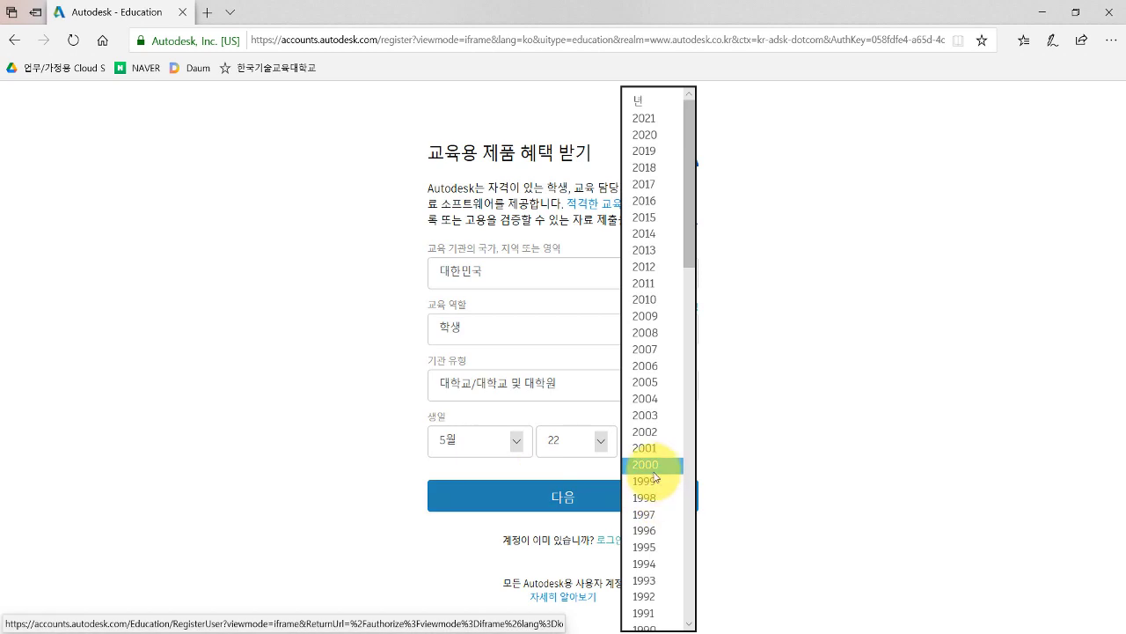
left_click(645, 465)
left_click(646, 444)
left_click(578, 491)
left_click(573, 496)
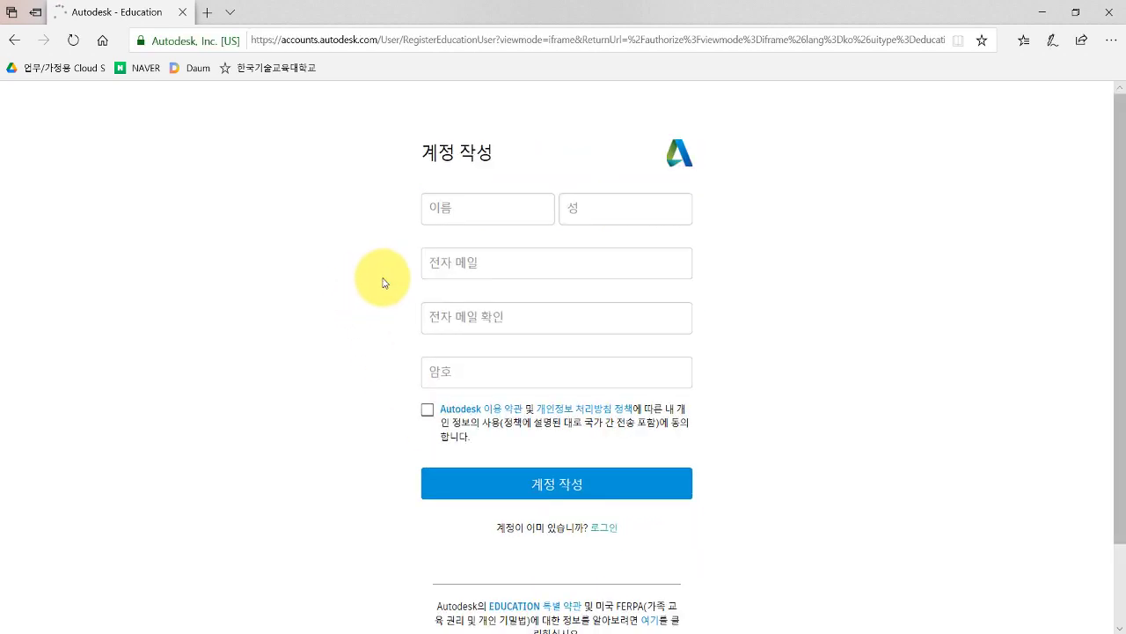
Drop the new-account form at the 이름 field and go back to the education overview.
left_click(476, 213)
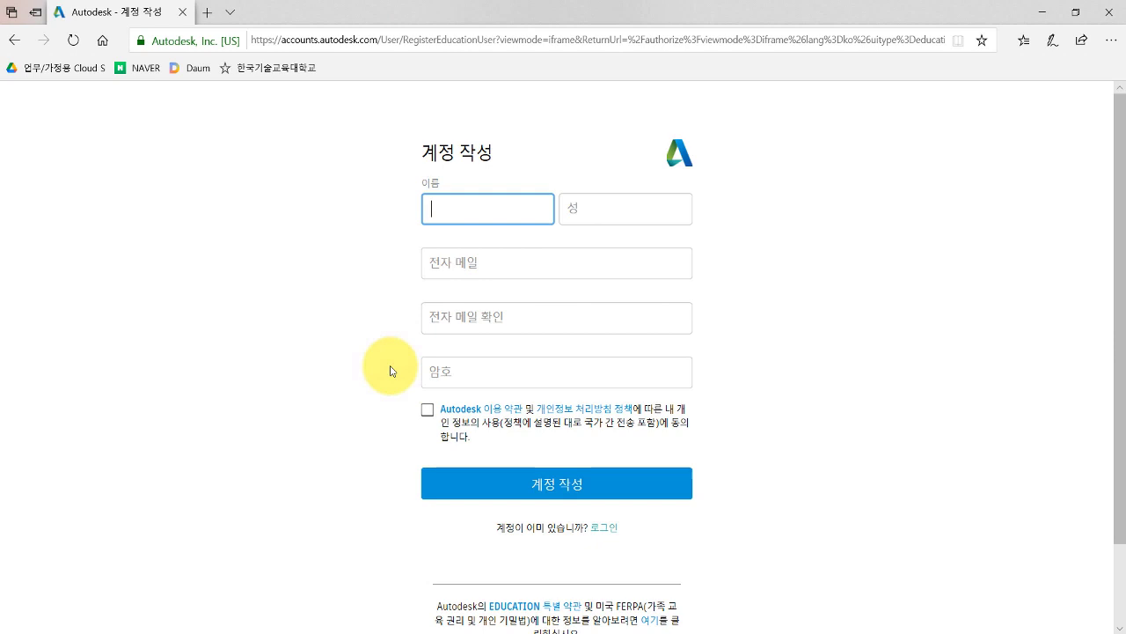
left_click(18, 41)
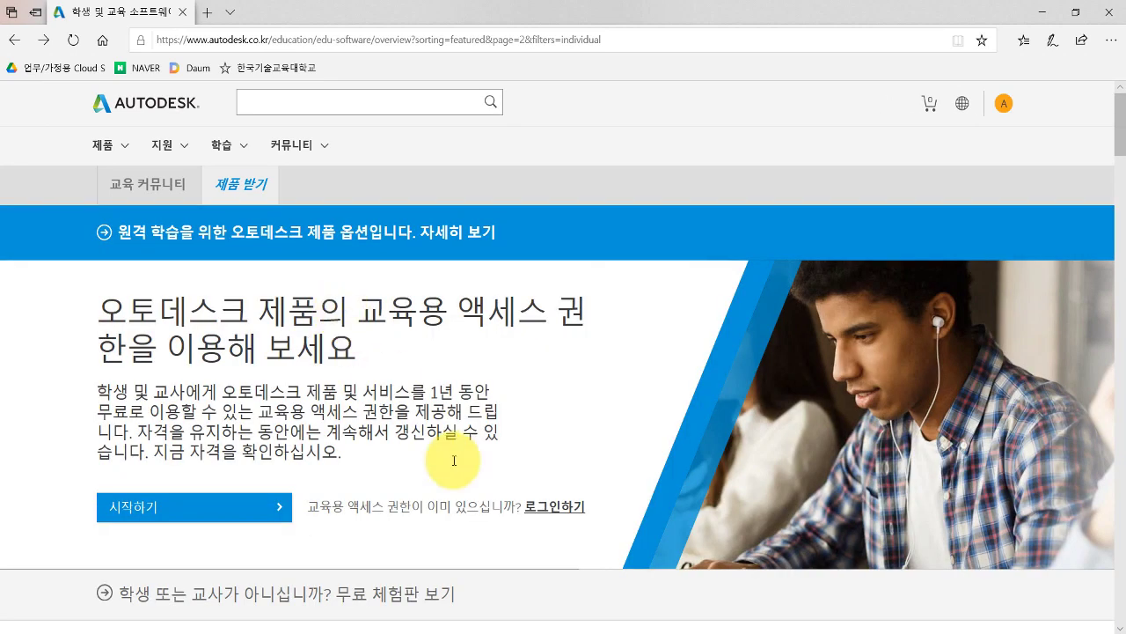
scroll(390, 379, "down", 3)
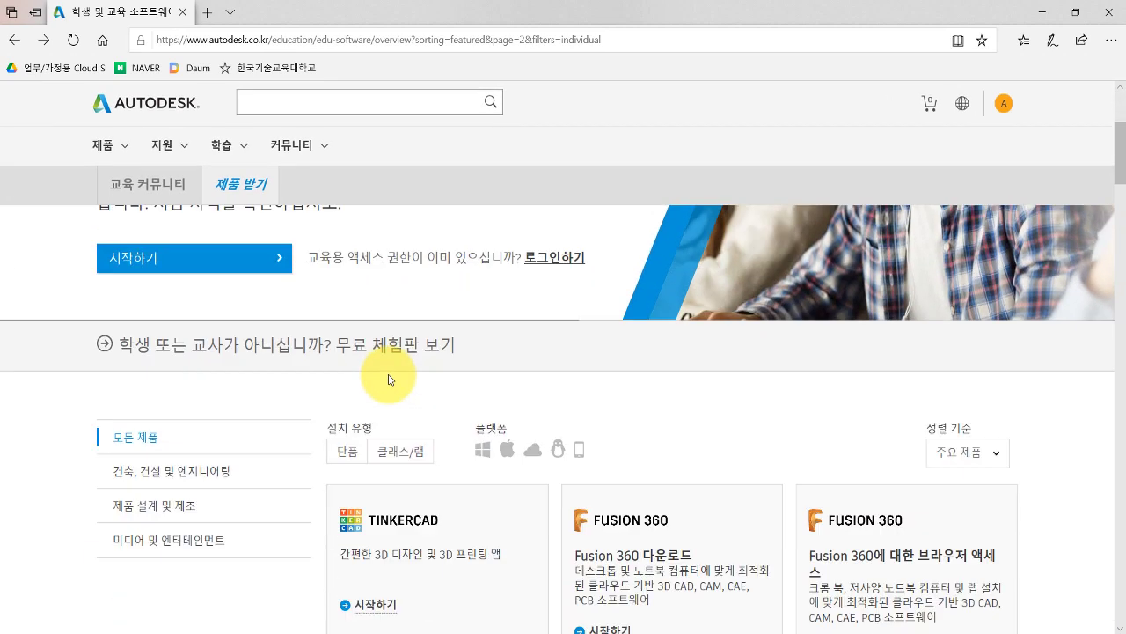
scroll(390, 379, "up", 3)
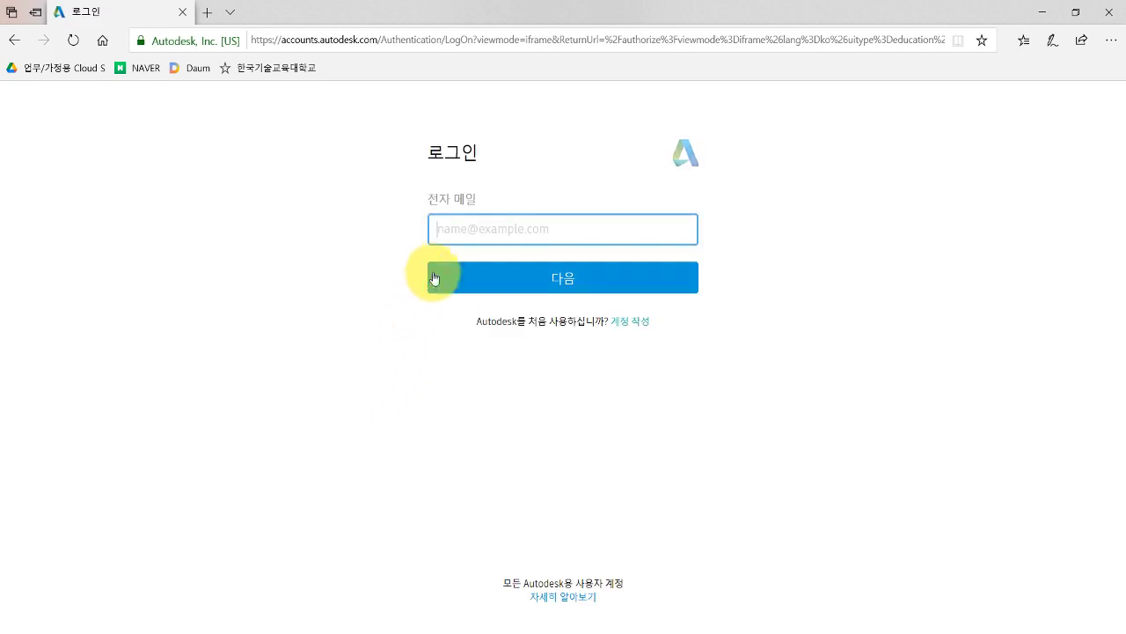
Sign in with the existing Autodesk account's e-mail address and password.
left_click(459, 292)
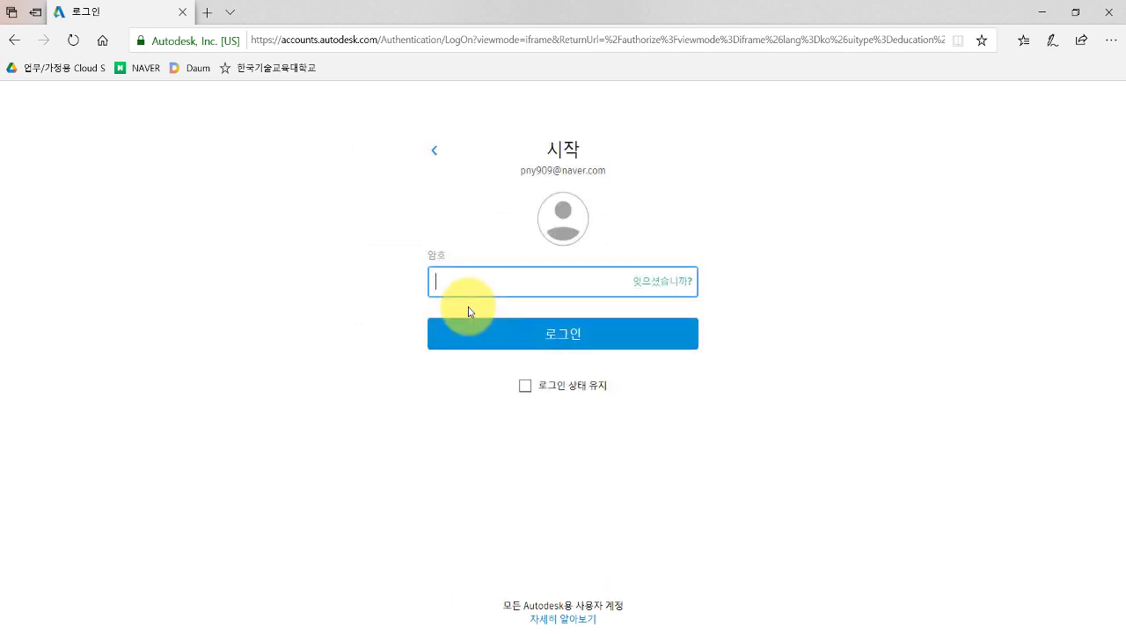
type("••••••••")
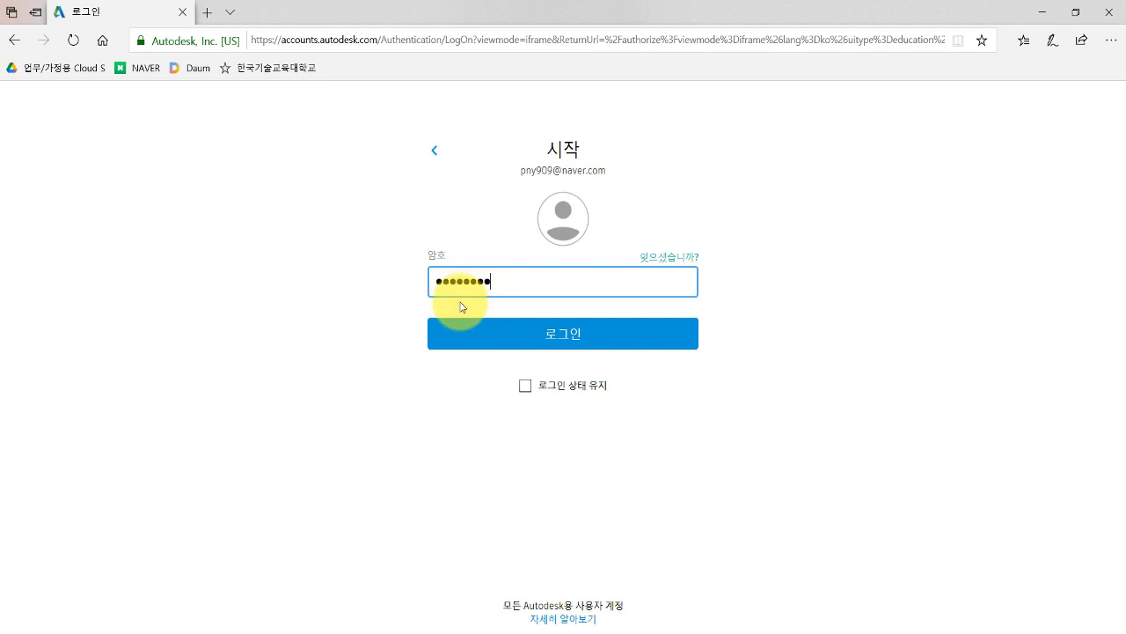
left_click(469, 337)
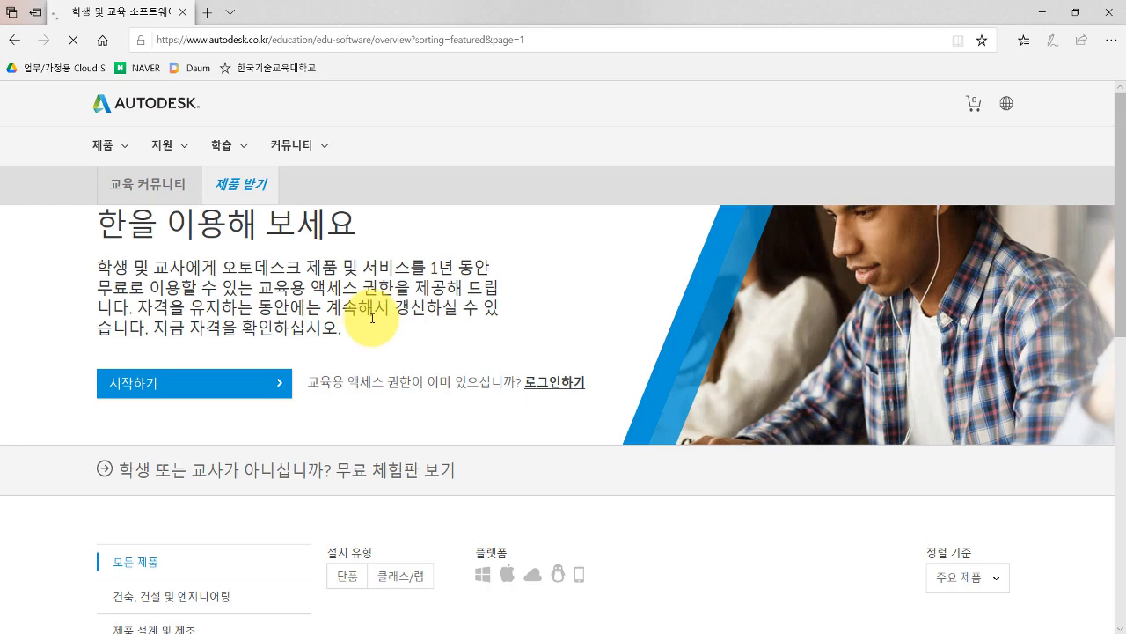
Scroll past the greeting banner to the Revit, AutoCAD, Inventor Professional and 3ds Max cards.
scroll(391, 308, "down", 2)
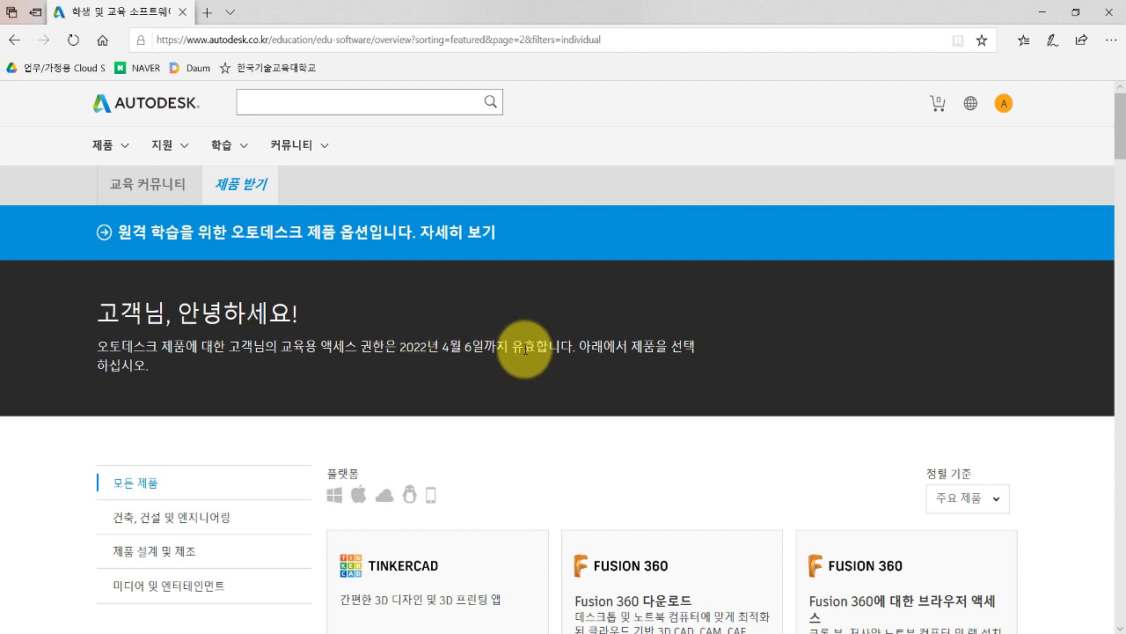
scroll(478, 343, "down", 2)
scroll(383, 300, "down", 2)
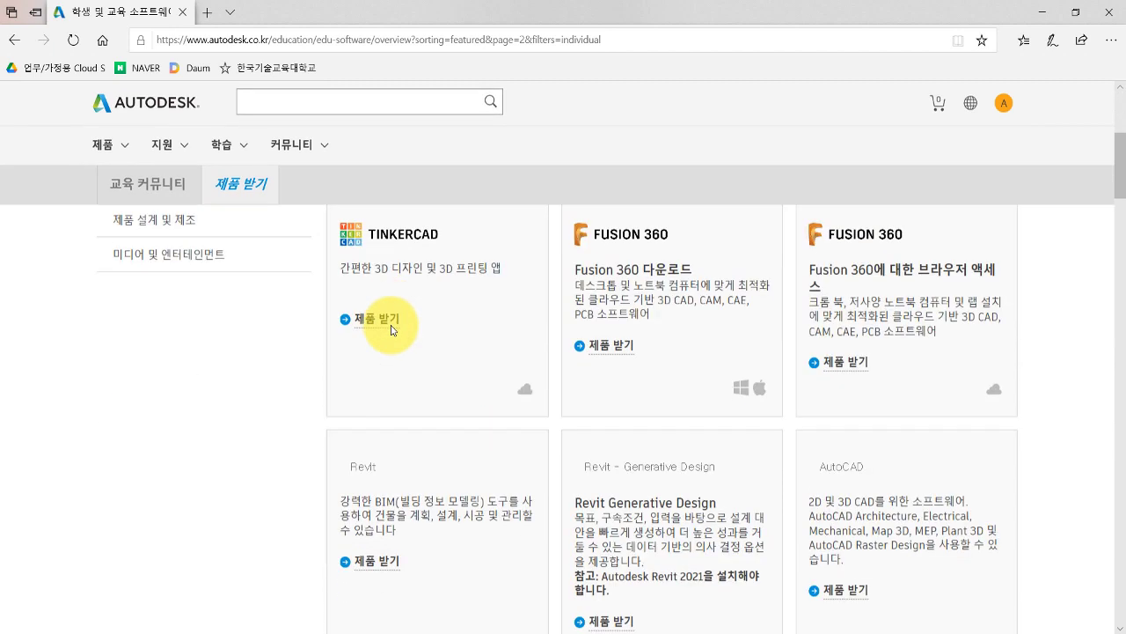
scroll(392, 334, "down", 1)
scroll(387, 361, "down", 2)
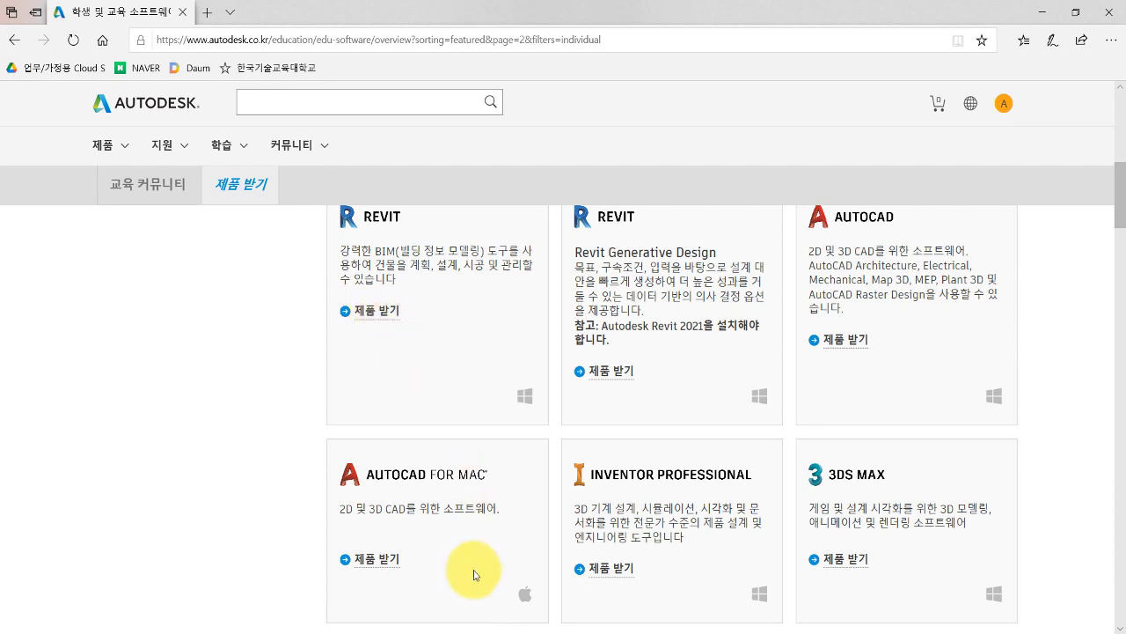
Check the PowerPoint slides, then return to the browser's Revit, Revit Generative Design and AutoCAD listings.
left_click(521, 629)
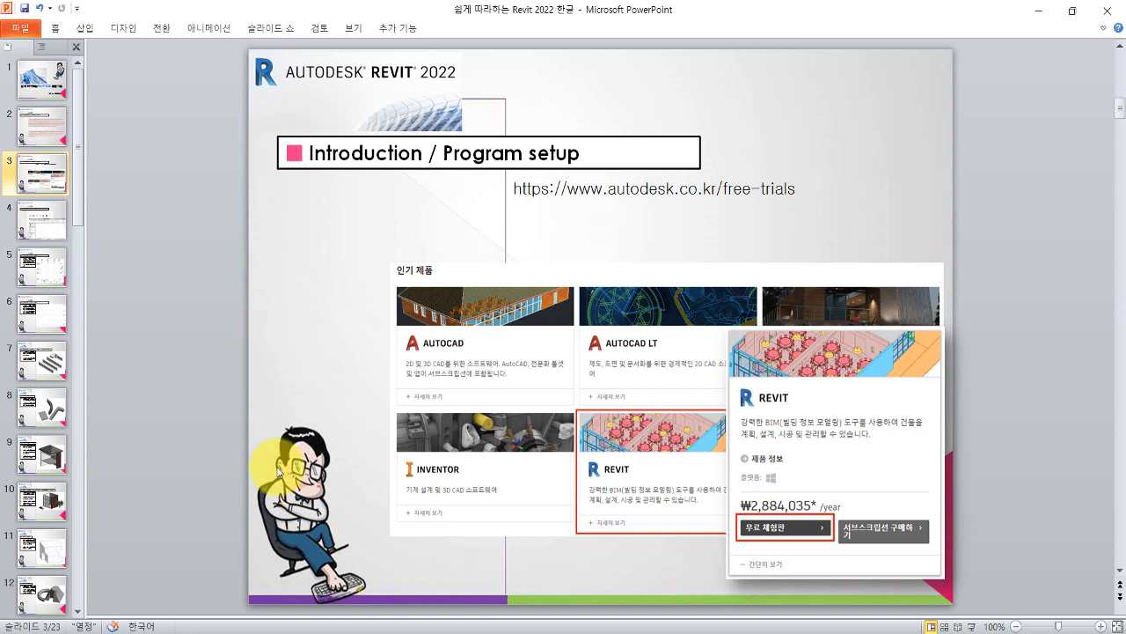
left_click(343, 626)
scroll(284, 327, "up", 2)
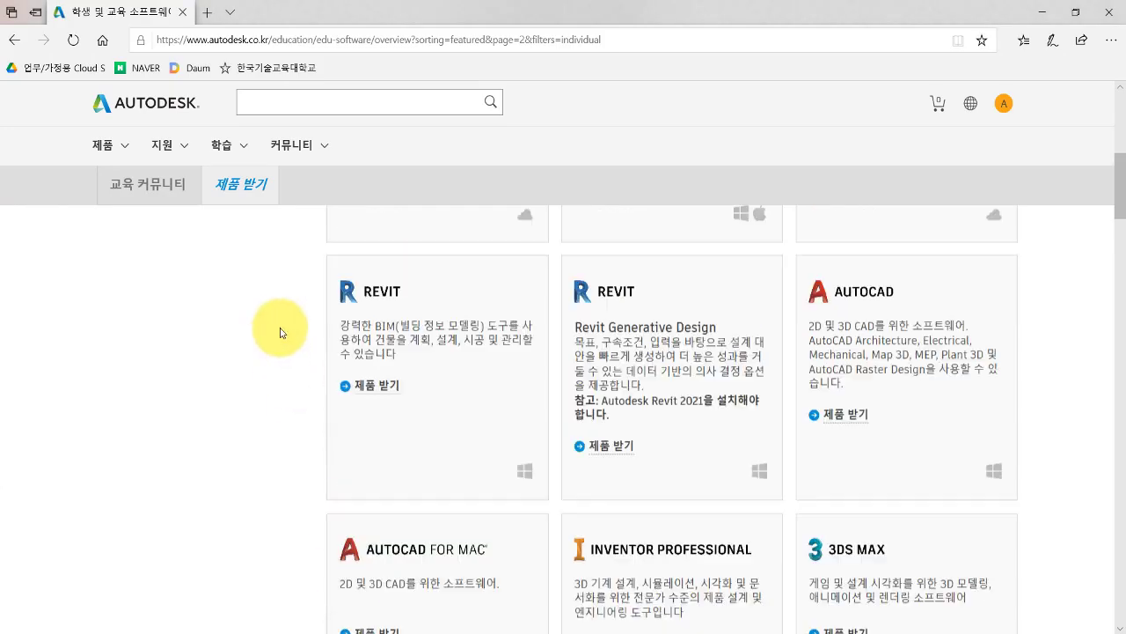
scroll(284, 327, "up", 8)
Go to the Knowledge Network support page through the 지원 menu.
left_click(175, 150)
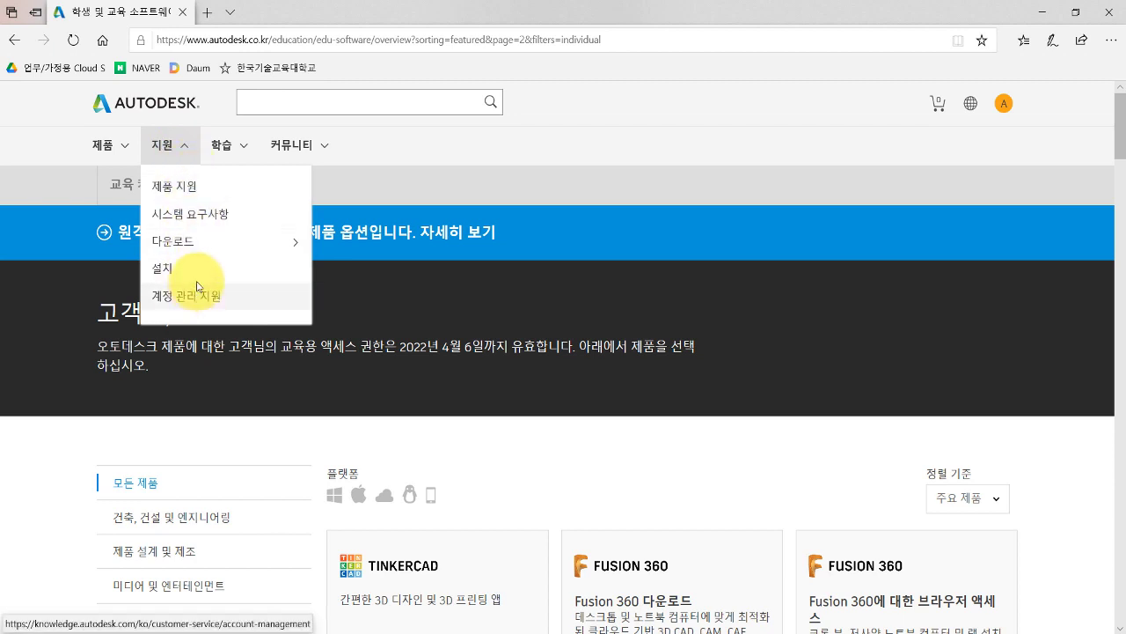
left_click(195, 195)
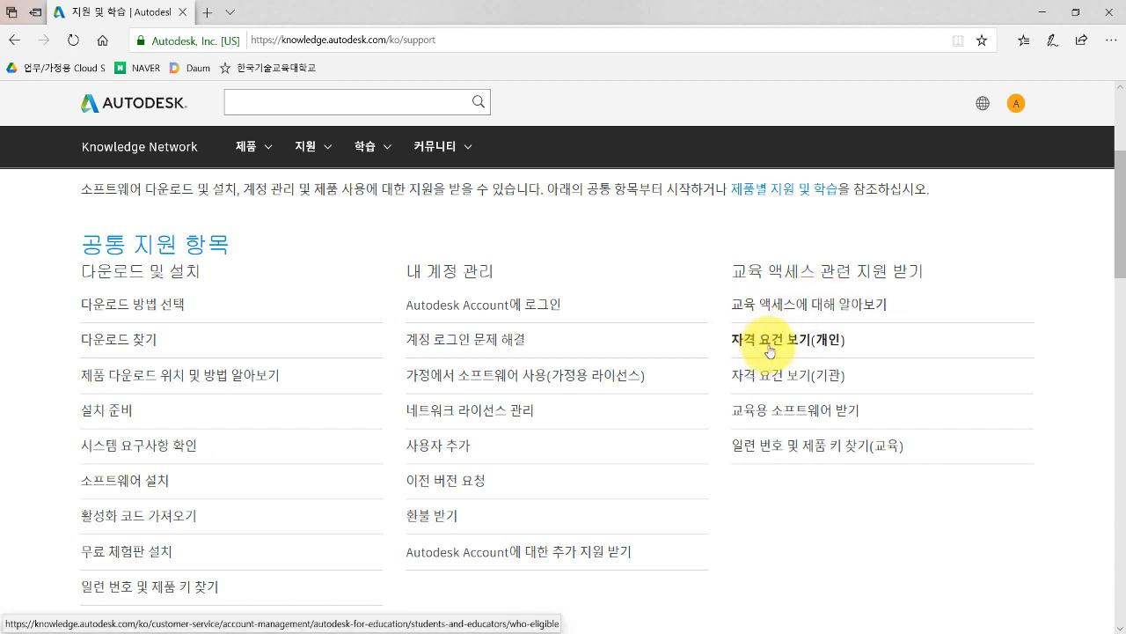
Open the 교육 액세스에 대해 알아보기 article and scroll down to its 학생 및 교사 guides.
left_click(771, 307)
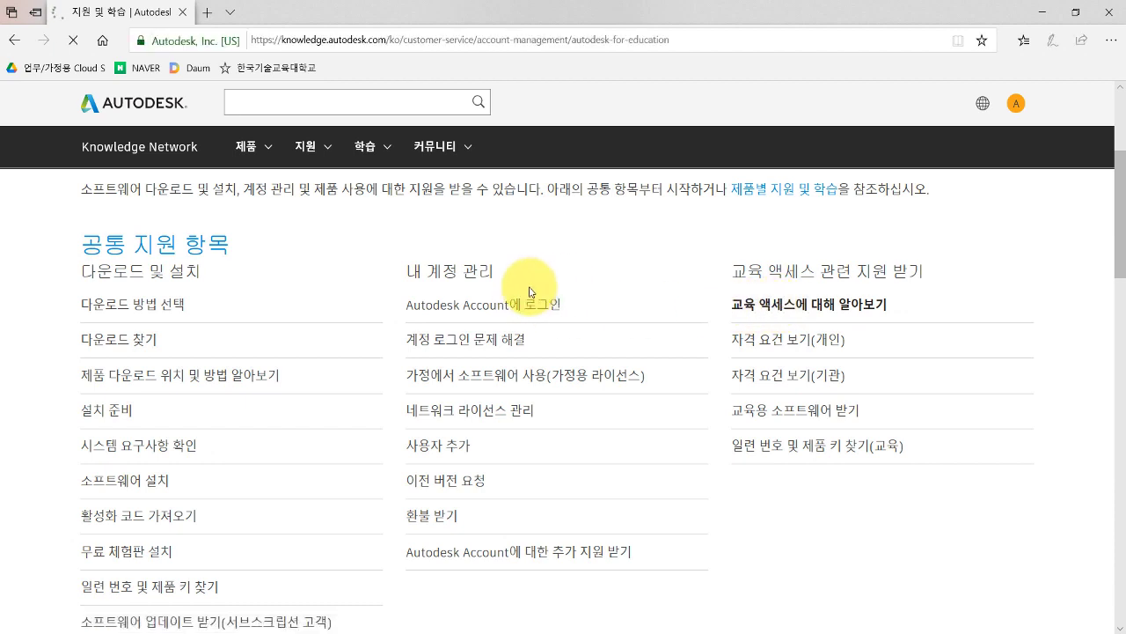
scroll(448, 308, "down", 1)
scroll(448, 308, "down", 1)
scroll(448, 308, "down", 1)
scroll(448, 308, "down", 1)
scroll(448, 308, "down", 1)
scroll(377, 286, "up", 2)
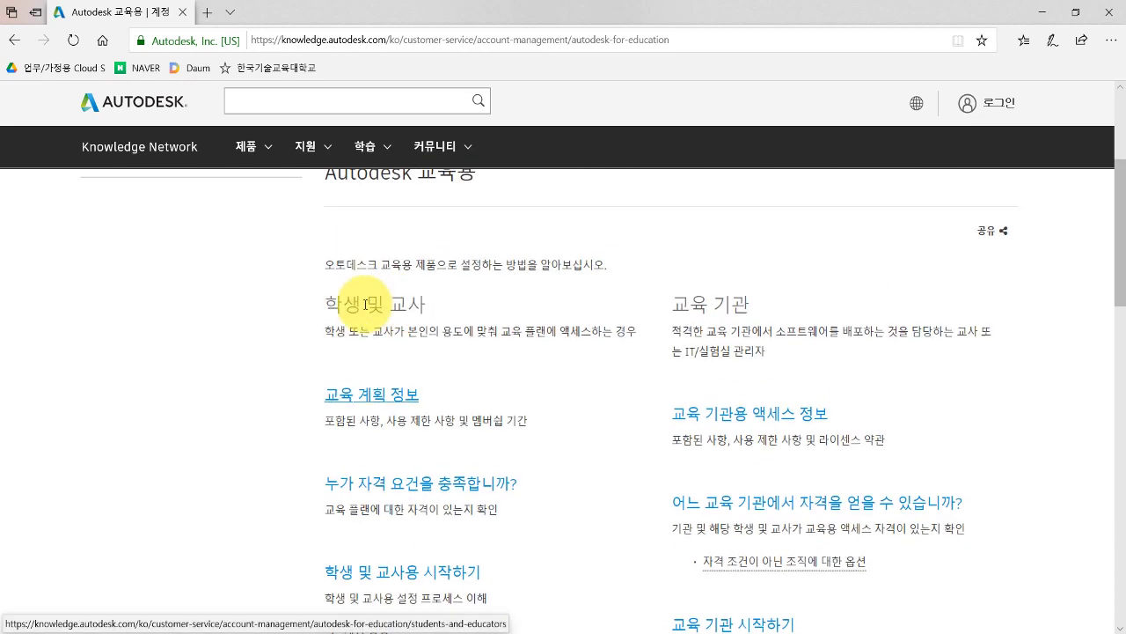
scroll(398, 326, "down", 1)
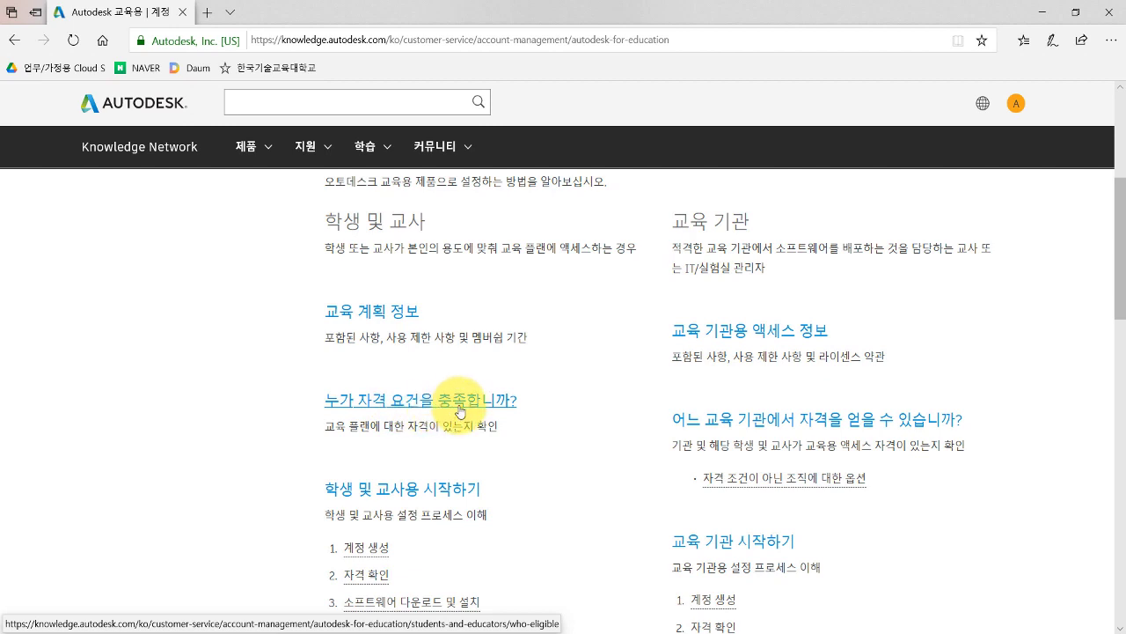
scroll(407, 350, "down", 2)
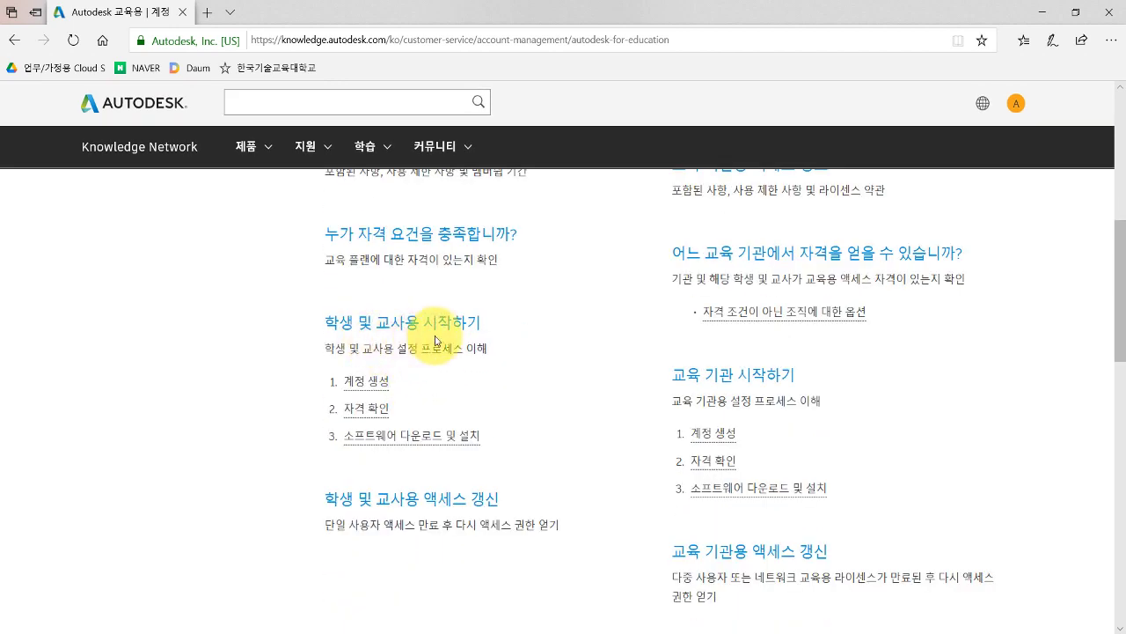
Open the 자격 확인 guide and read through the 자격을 확인하려면 steps.
left_click(387, 411)
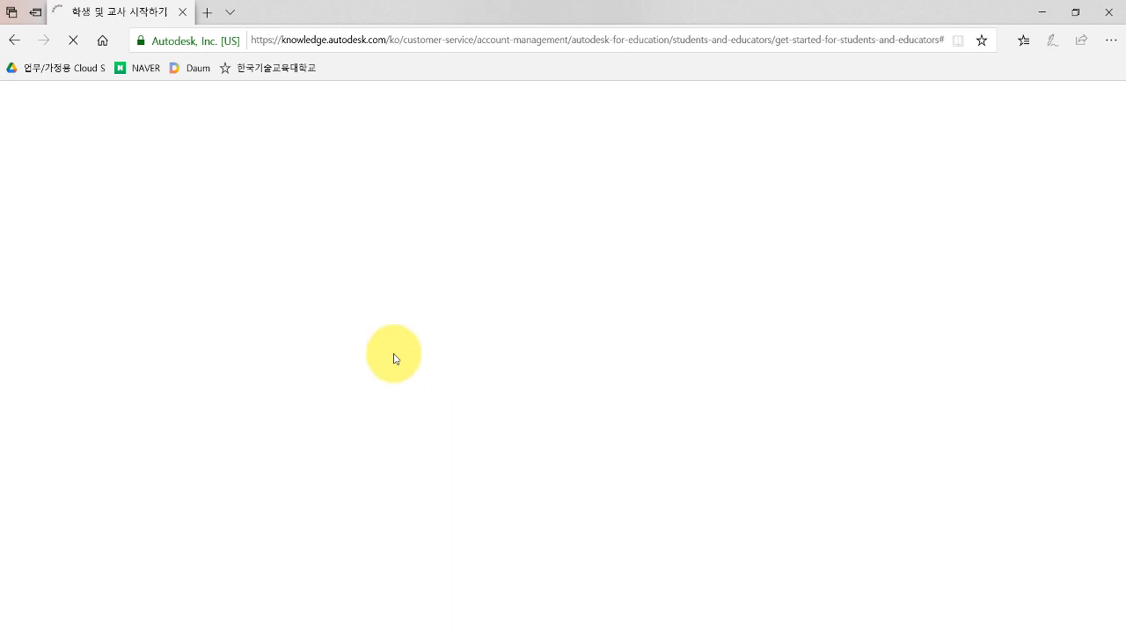
scroll(395, 352, "down", 1)
scroll(396, 352, "down", 7)
scroll(440, 354, "down", 2)
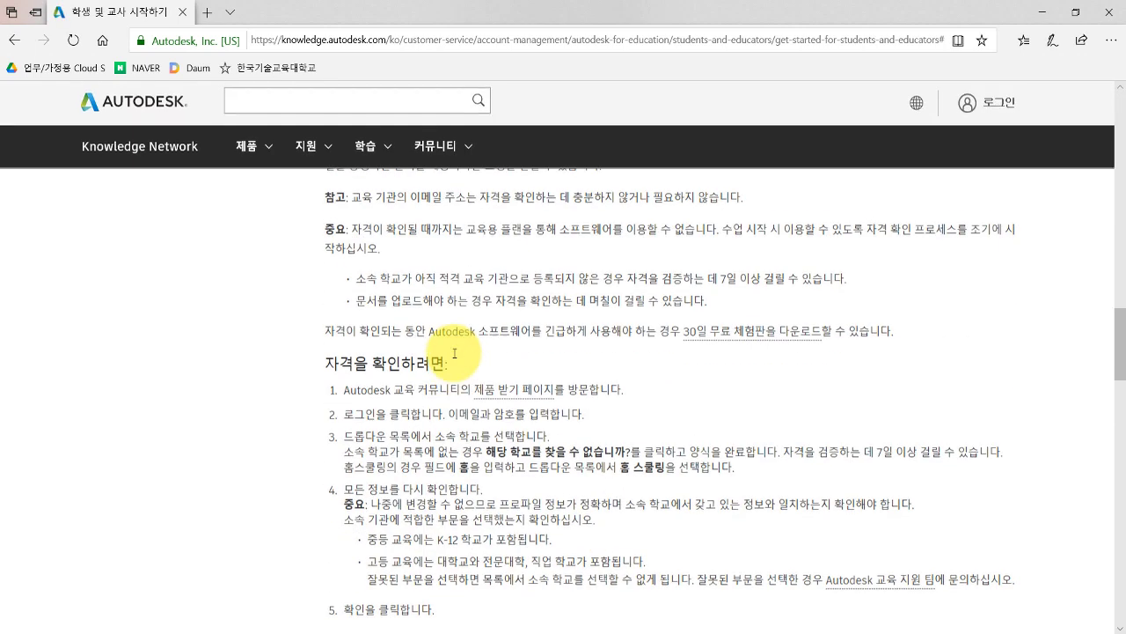
scroll(436, 349, "down", 1)
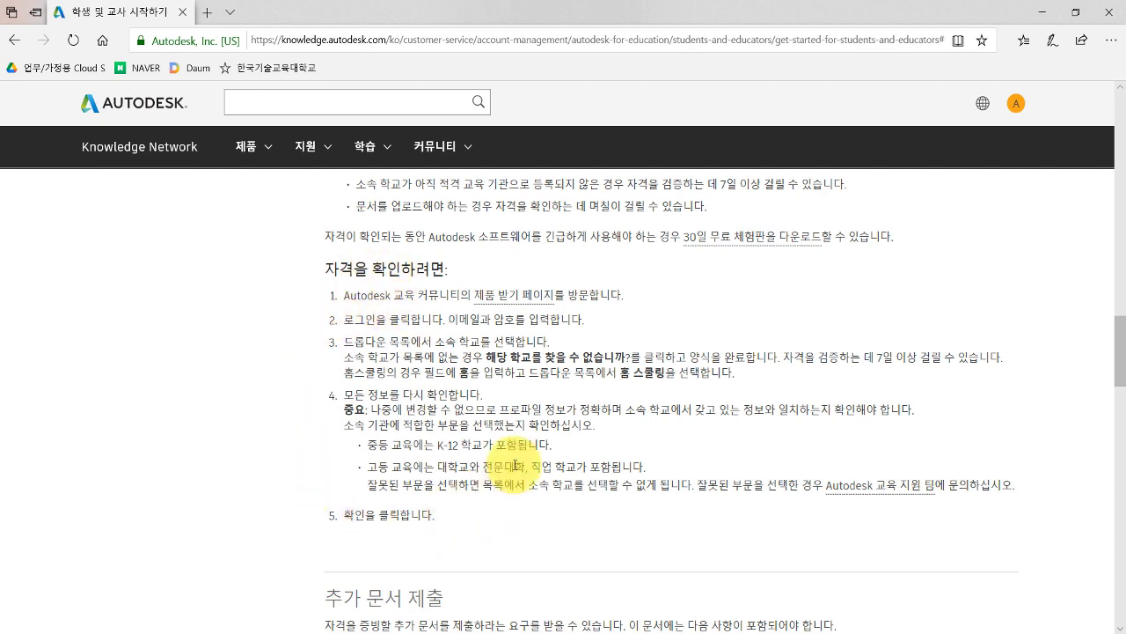
scroll(427, 369, "down", 2)
scroll(484, 352, "down", 1)
scroll(425, 337, "down", 1)
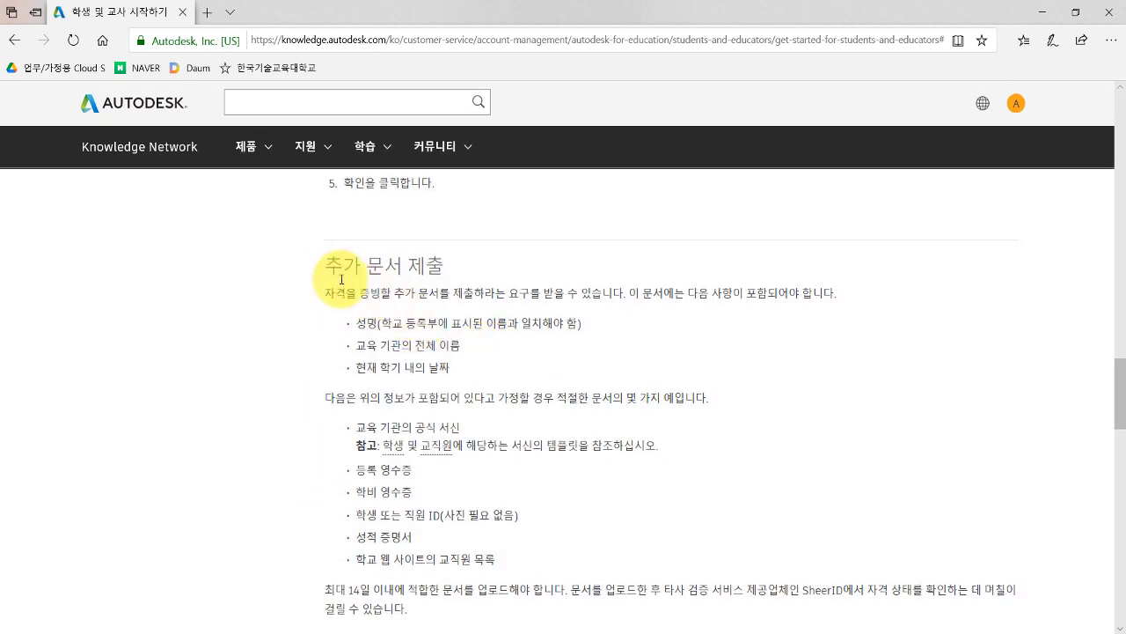
Review the 추가 문서 제출 section on accepted documents, then scroll back up.
scroll(354, 273, "down", 1)
scroll(355, 273, "up", 1)
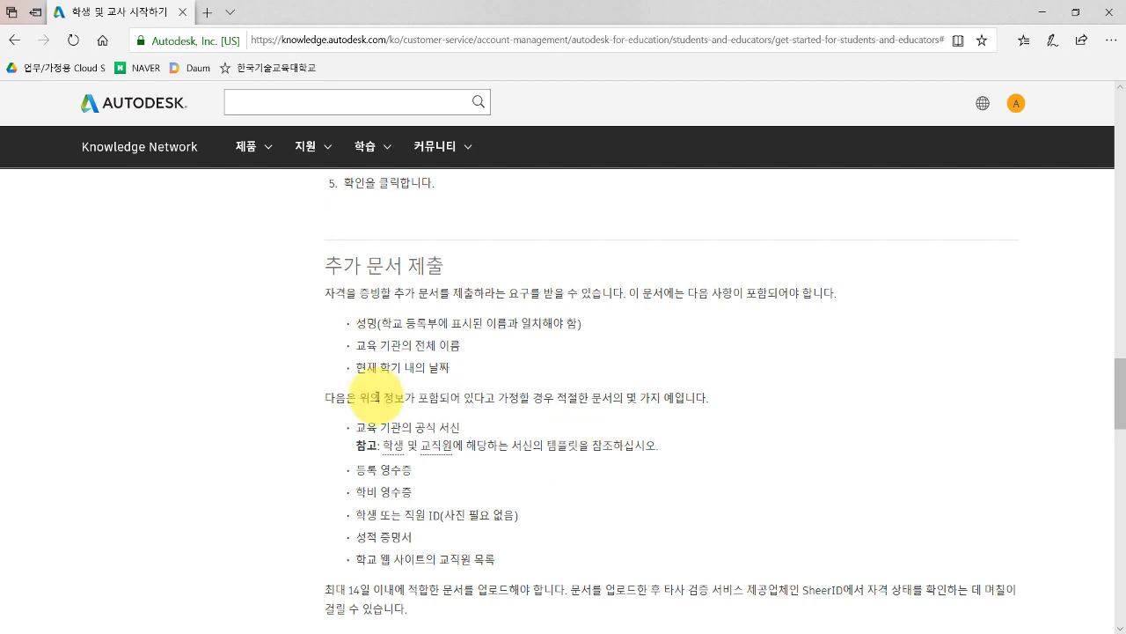
scroll(247, 343, "down", 1)
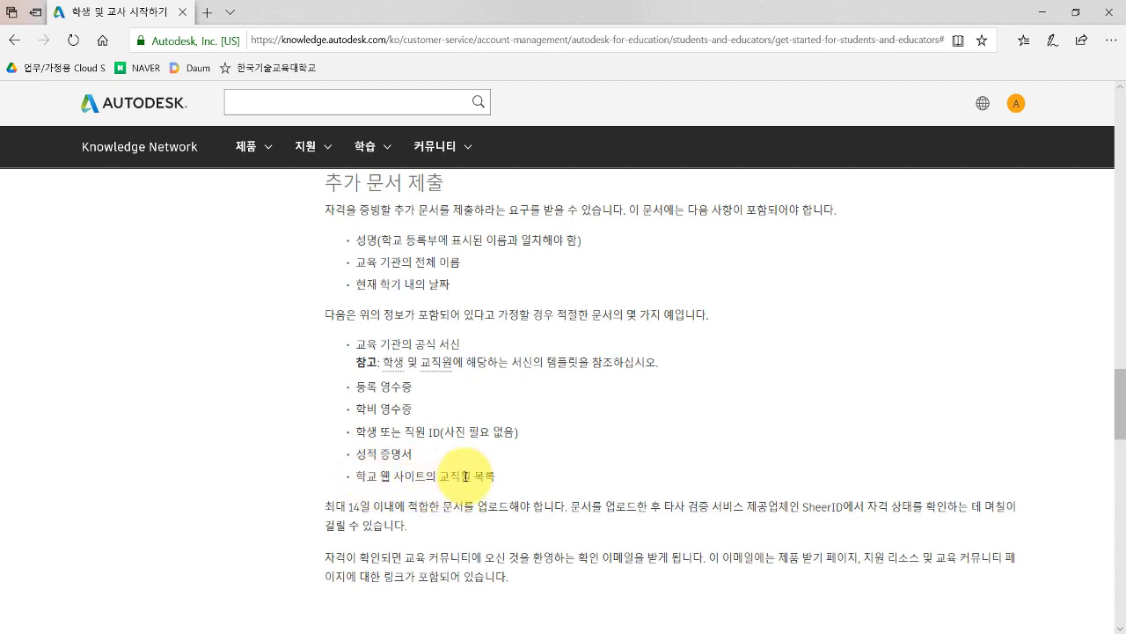
scroll(362, 366, "up", 1)
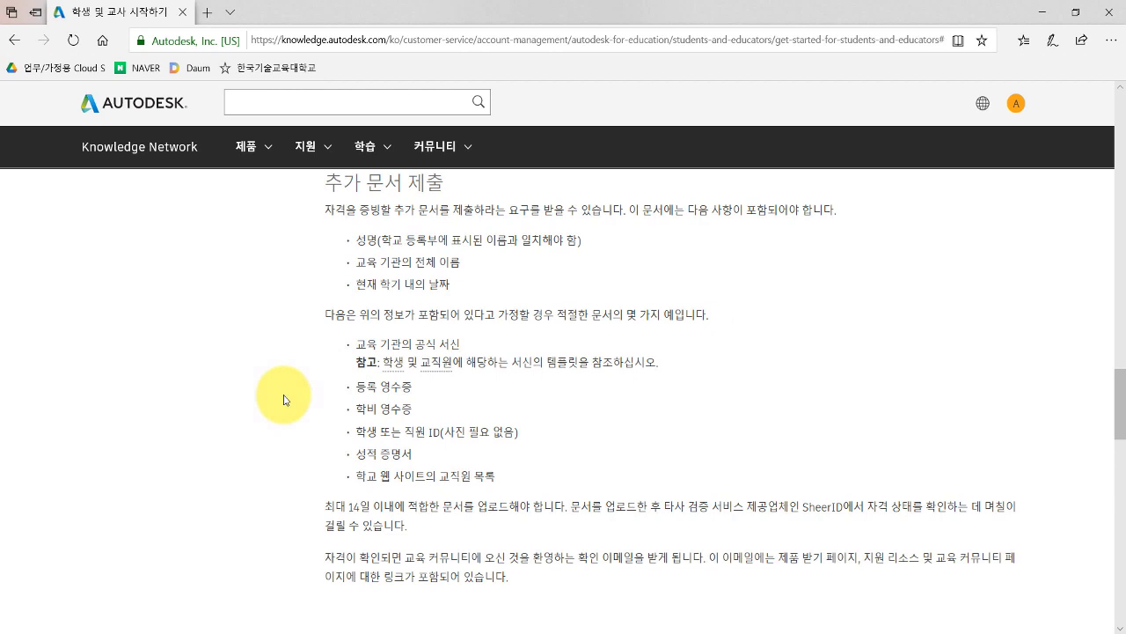
scroll(290, 317, "up", 2)
scroll(290, 251, "up", 2)
scroll(326, 273, "up", 1)
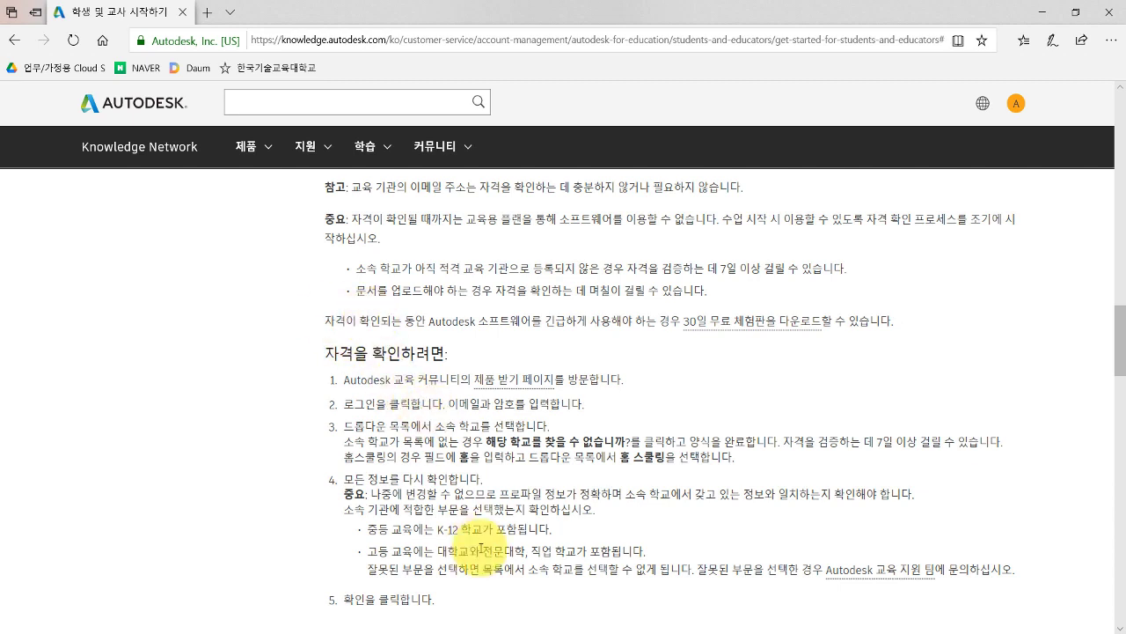
Bring the Revit 2022 course deck in PowerPoint back on screen.
left_click(526, 630)
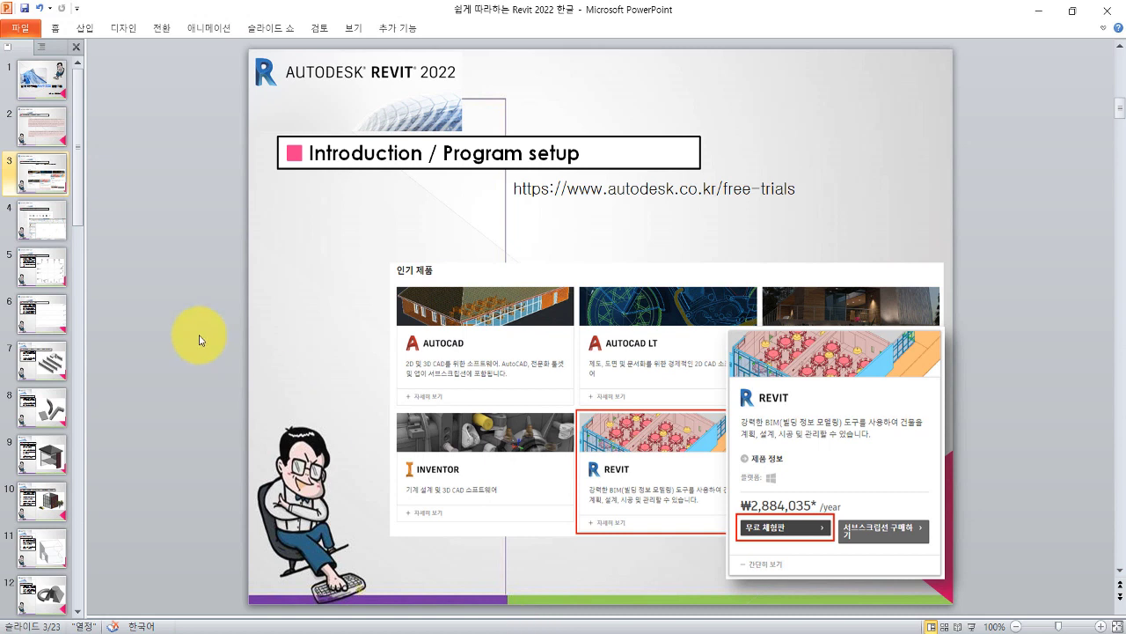